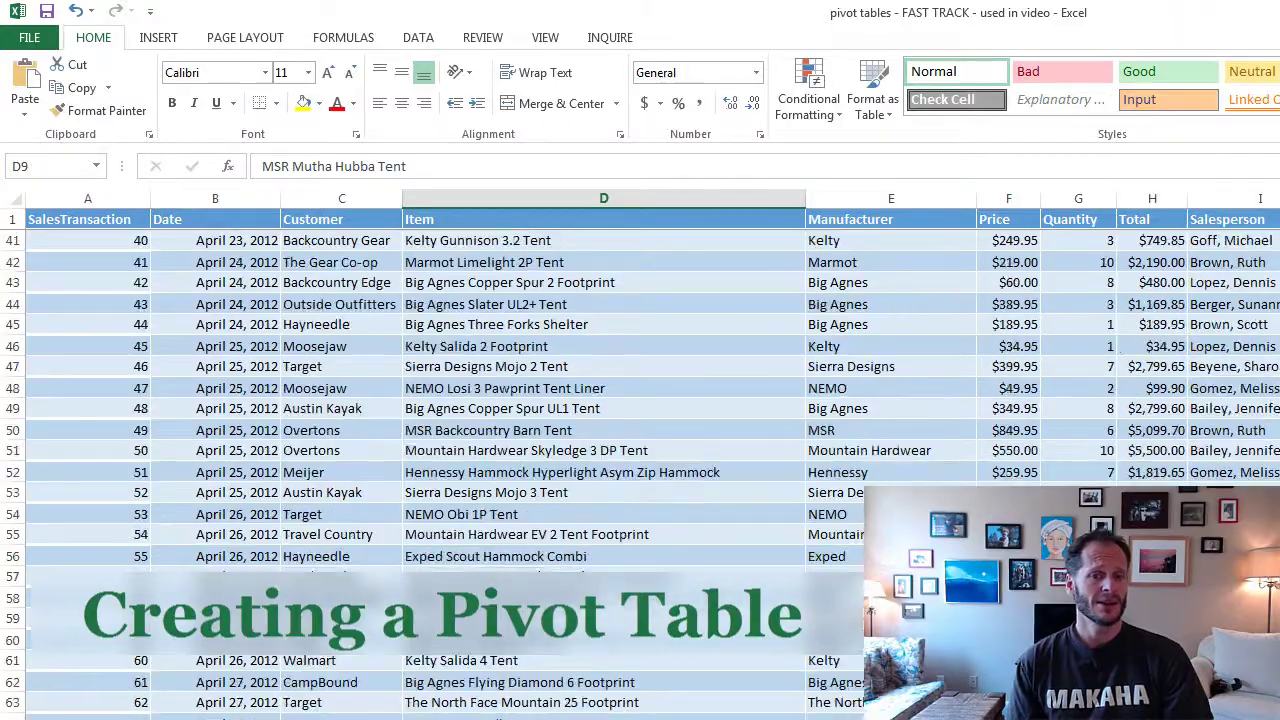
Step: Look through the sales transaction records and their columns, such as Item, Manufacturer, Total and Salesperson
{"action": "scroll", "coordinate": [640, 400], "scroll_direction": "down", "scroll_amount": 12}
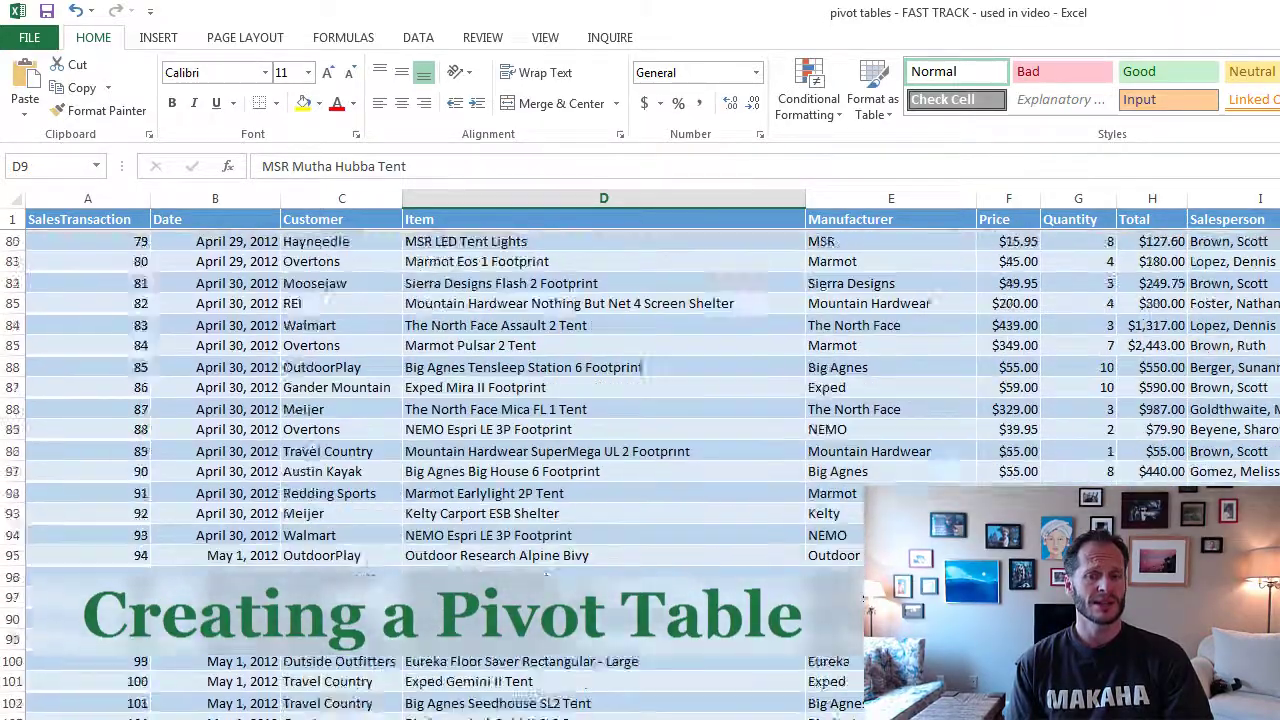
{"action": "scroll", "coordinate": [640, 400], "scroll_direction": "up", "scroll_amount": 20}
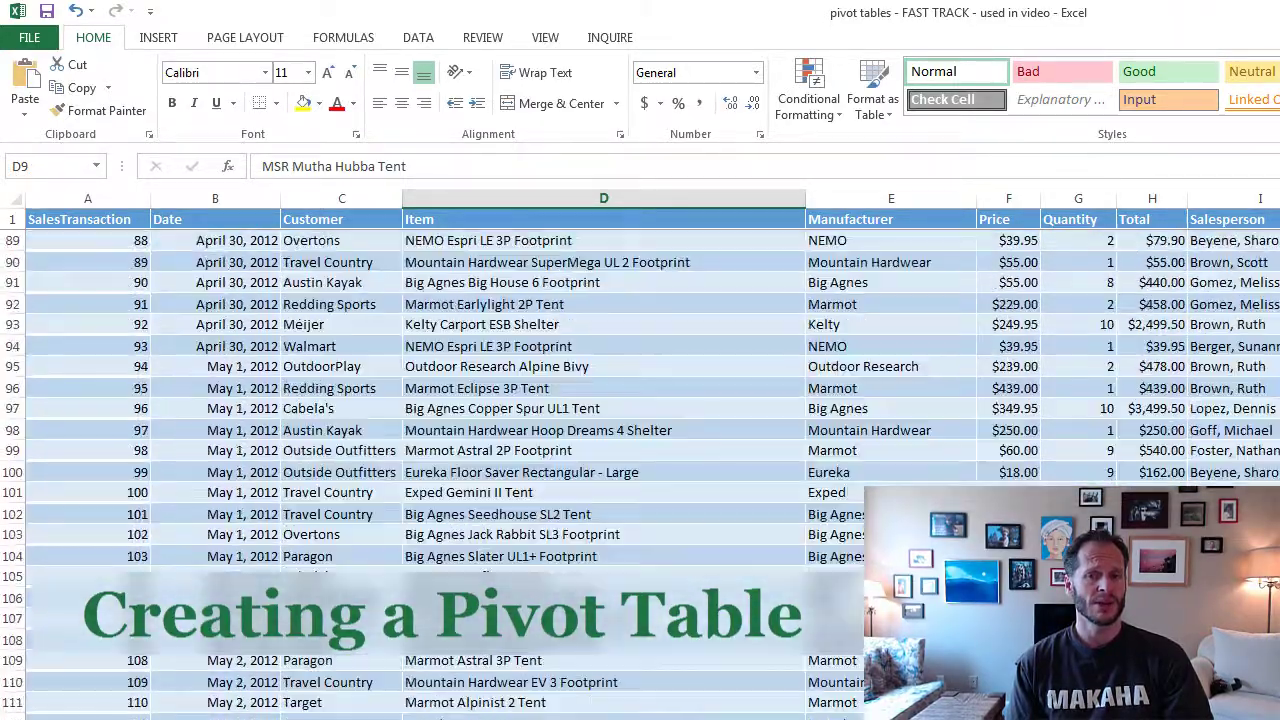
{"action": "scroll", "coordinate": [640, 400], "scroll_direction": "up", "scroll_amount": 5}
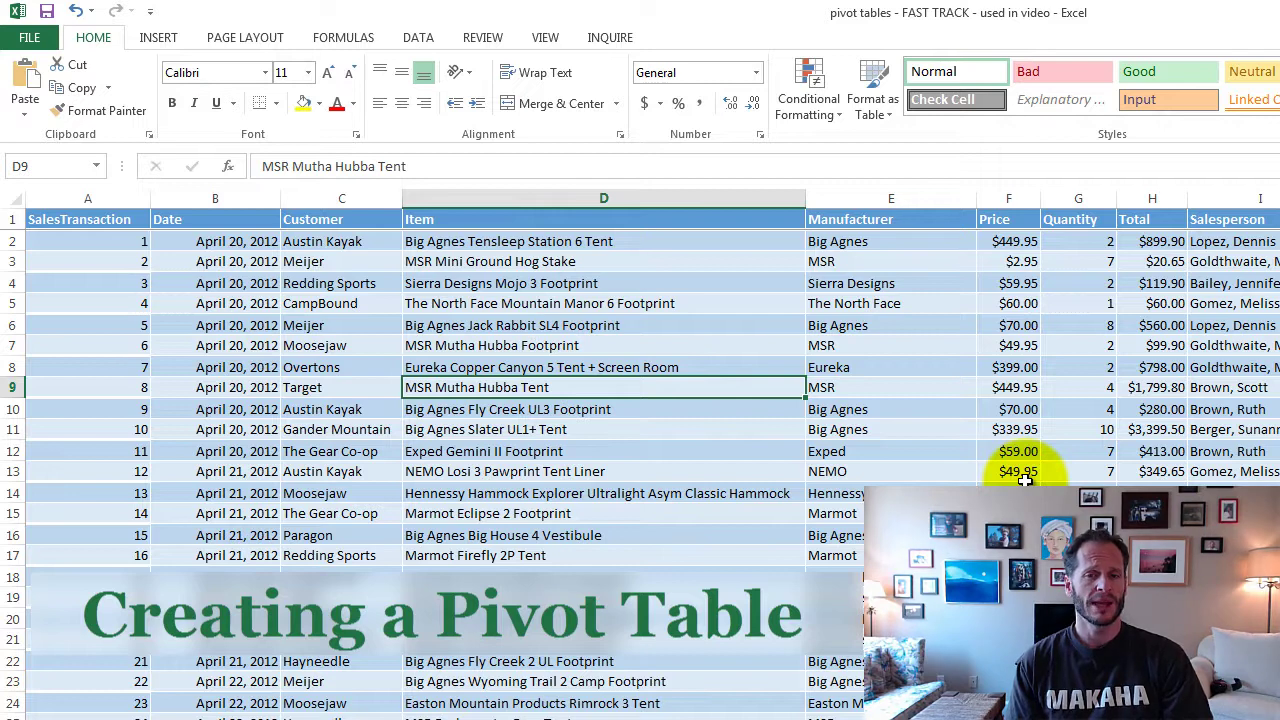
{"action": "left_click", "coordinate": [1228, 346]}
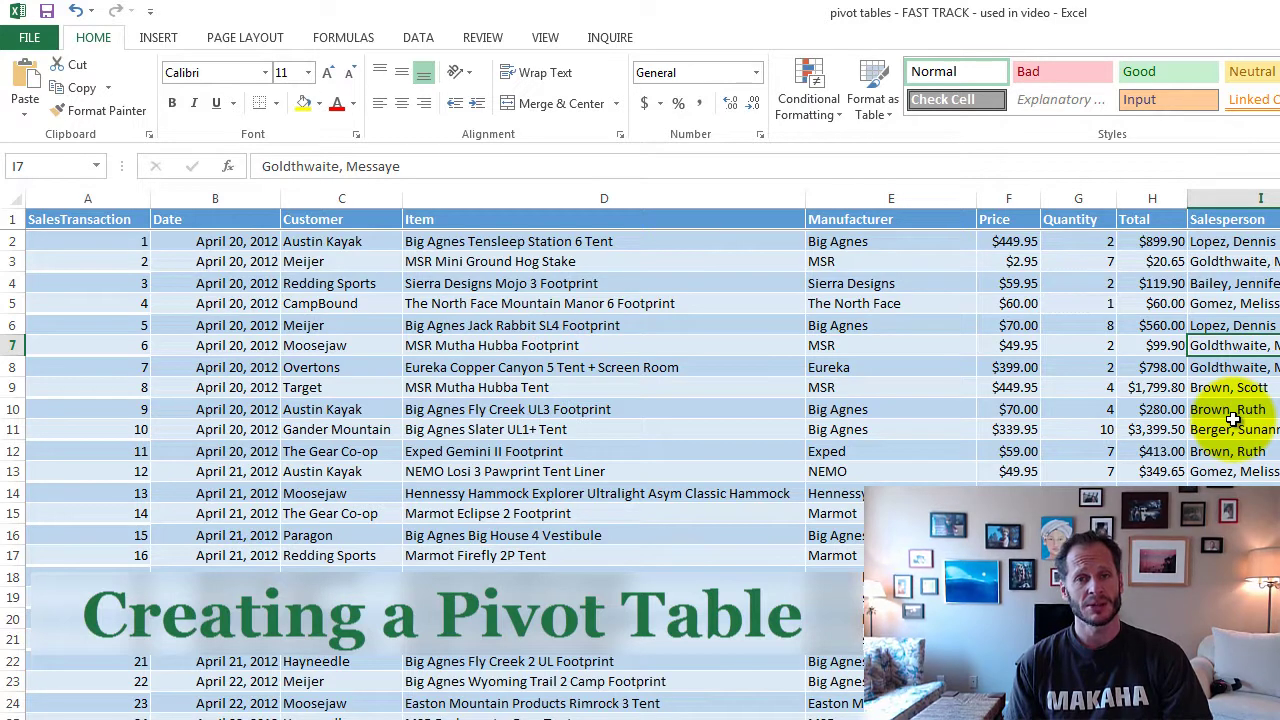
{"action": "left_click", "coordinate": [880, 330]}
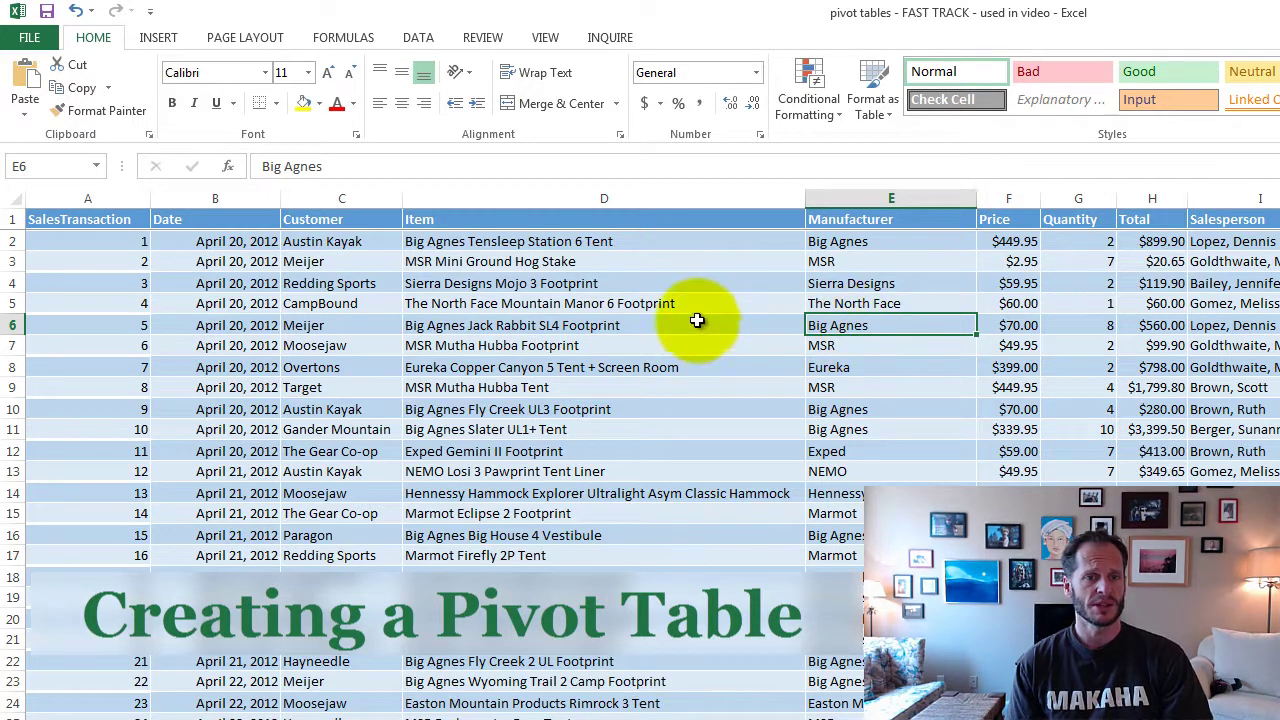
{"action": "left_click_drag", "start_coordinate": [697, 320], "coordinate": [686, 700]}
Step: Create a PivotTable on a new worksheet from the range 'sales data'!$A$1:$K$3000
{"action": "left_click", "coordinate": [878, 490]}
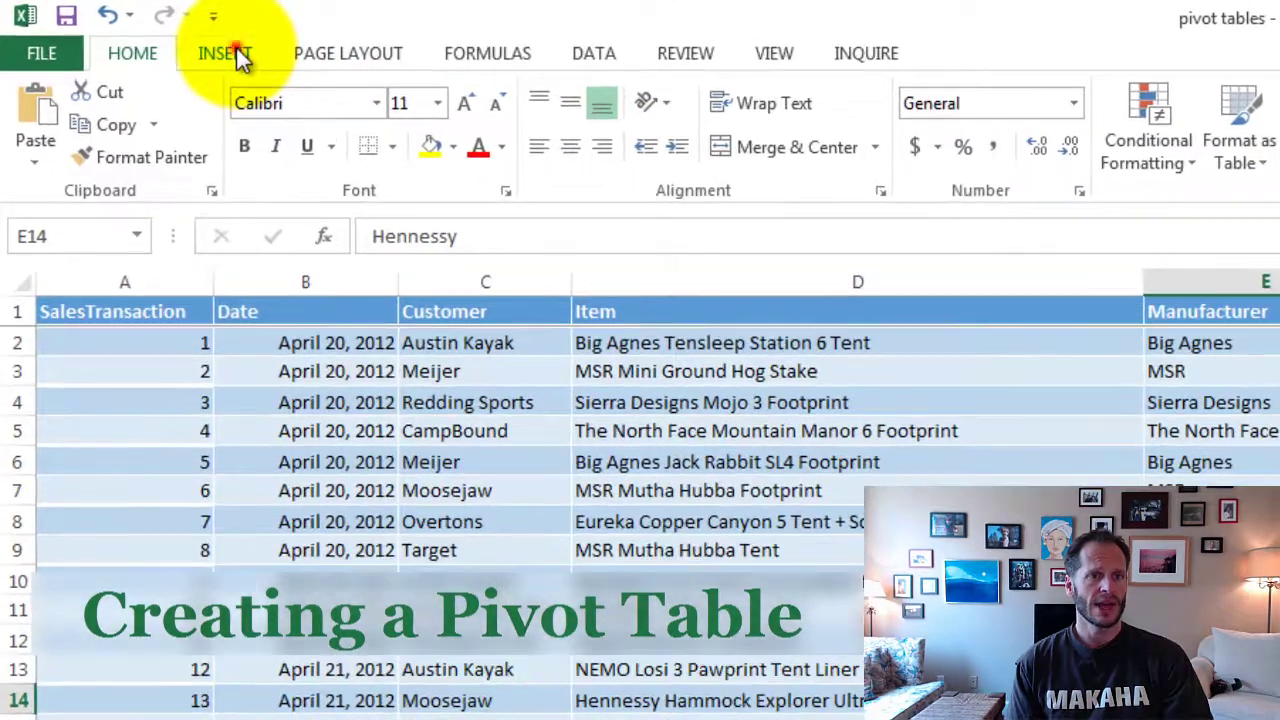
{"action": "left_click", "coordinate": [170, 42]}
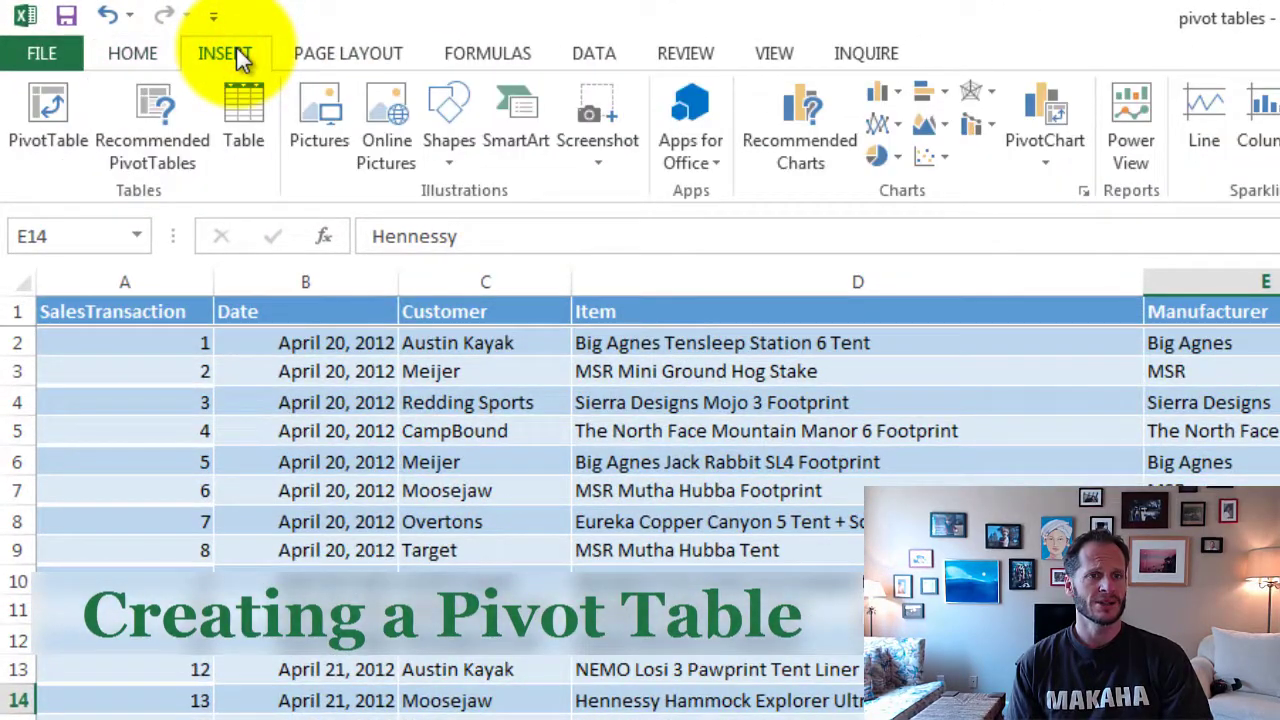
{"action": "left_click", "coordinate": [614, 52]}
{"action": "left_click", "coordinate": [245, 60]}
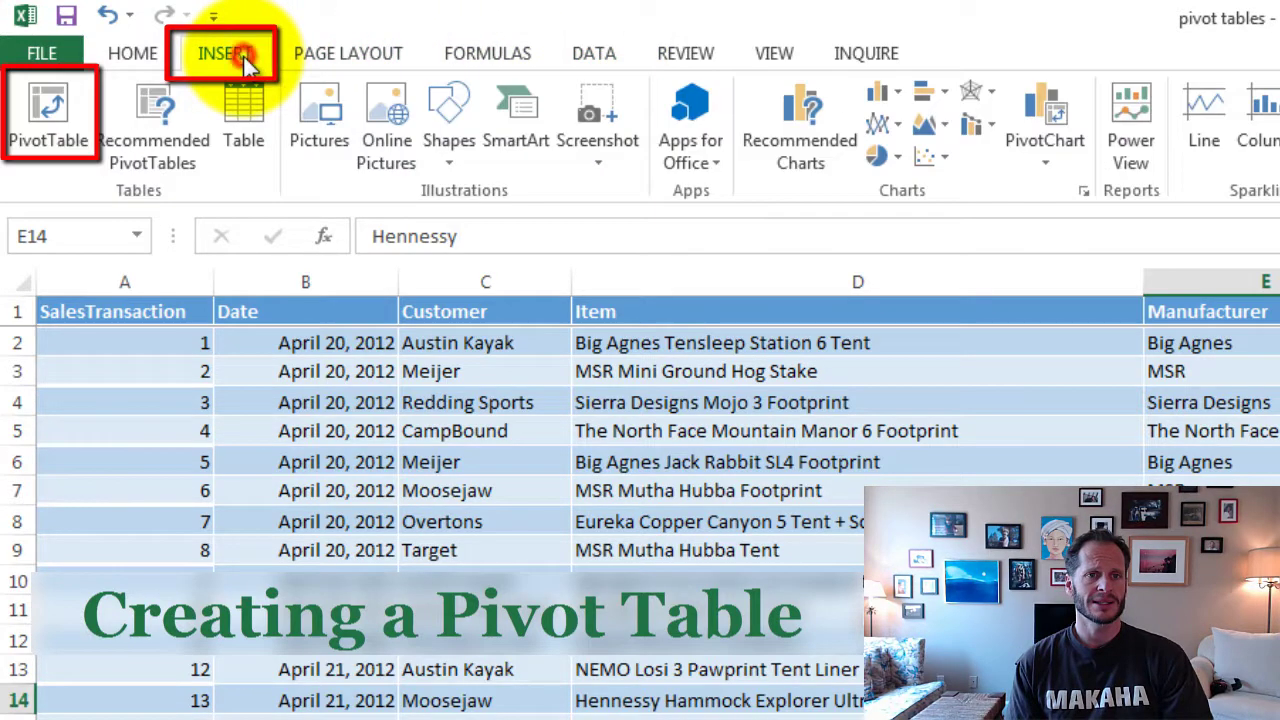
{"action": "left_click", "coordinate": [594, 56]}
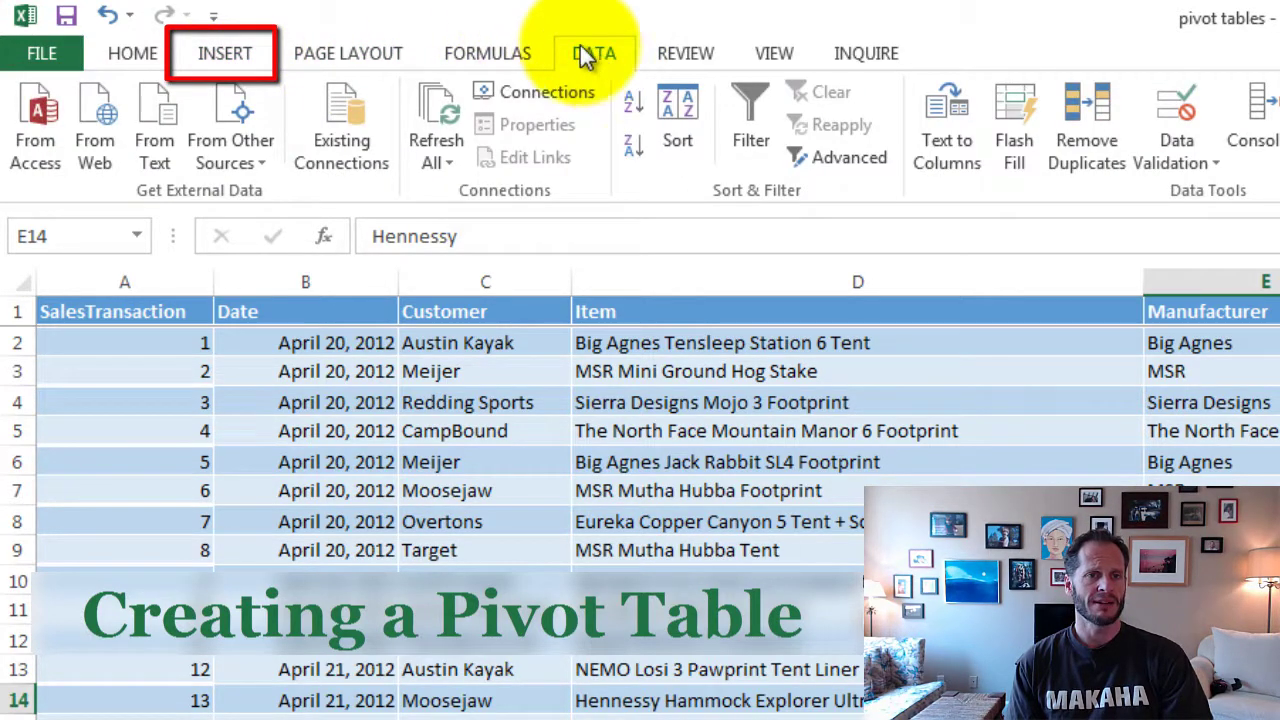
{"action": "left_click", "coordinate": [225, 55]}
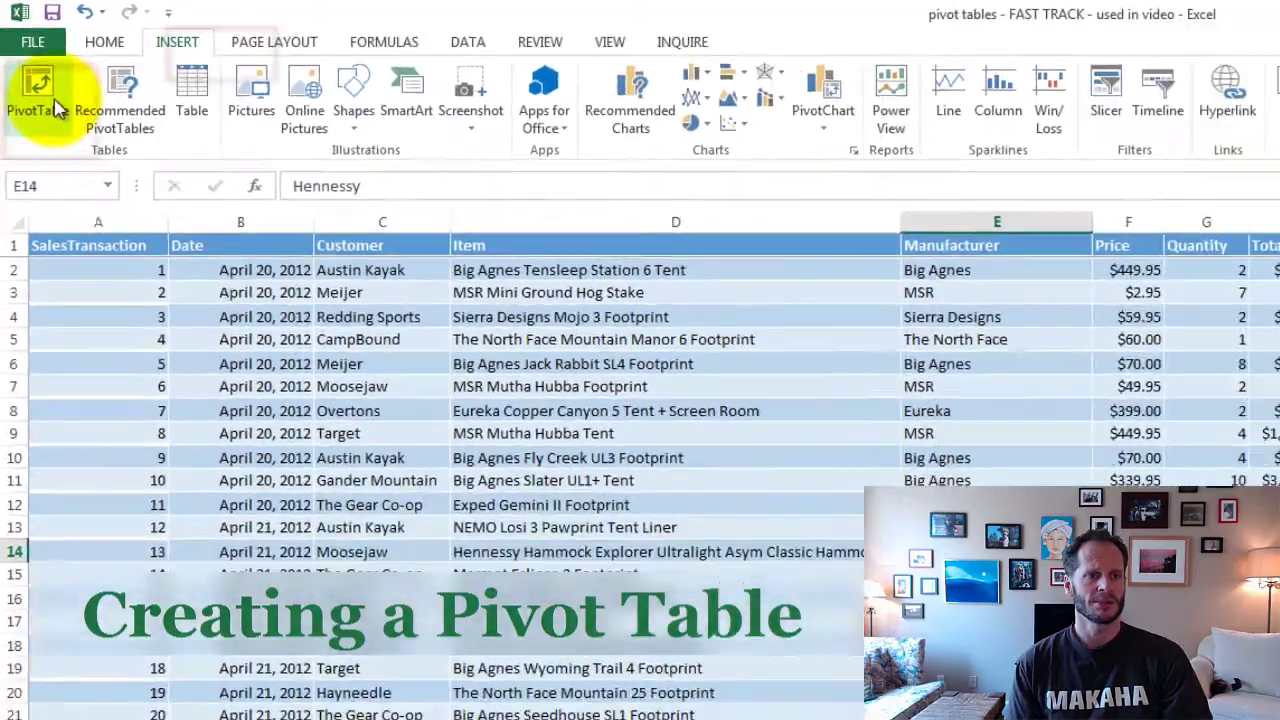
{"action": "left_click", "coordinate": [57, 105]}
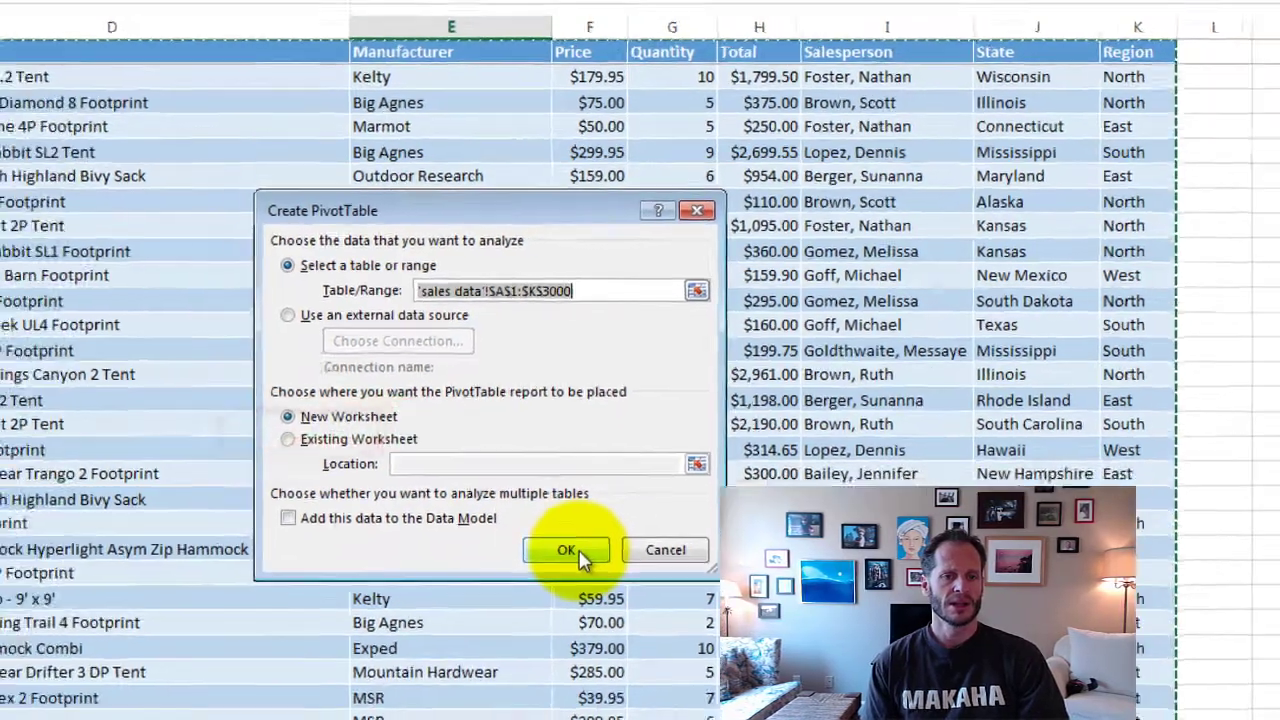
{"action": "left_click", "coordinate": [578, 555]}
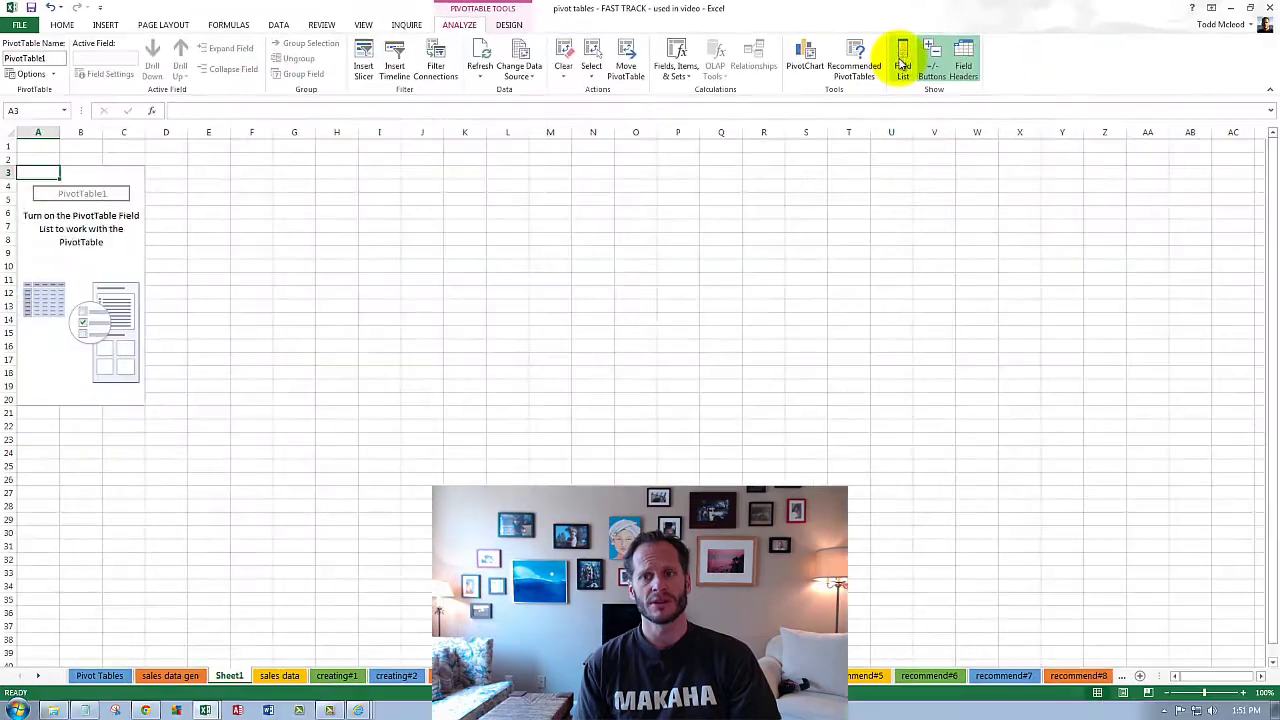
Step: Show the PivotTable Field List for the empty PivotTable
{"action": "left_click", "coordinate": [978, 85]}
{"action": "left_click", "coordinate": [978, 85]}
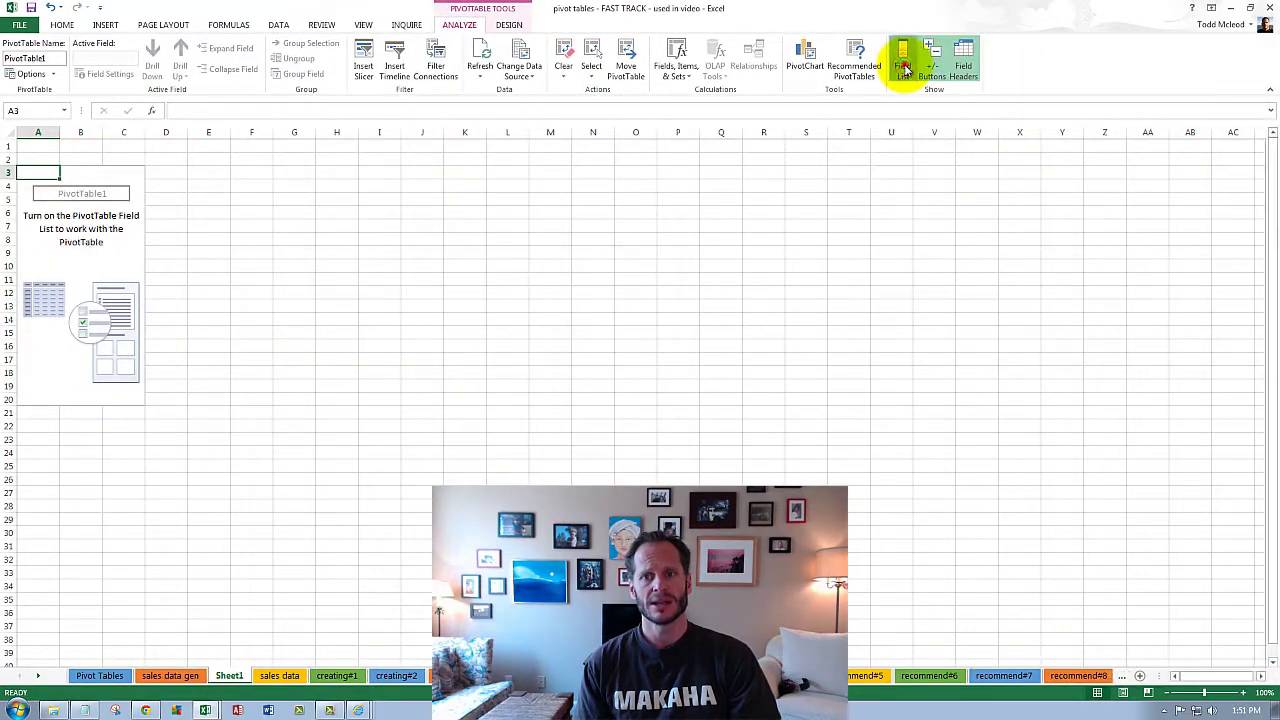
{"action": "left_click", "coordinate": [905, 68]}
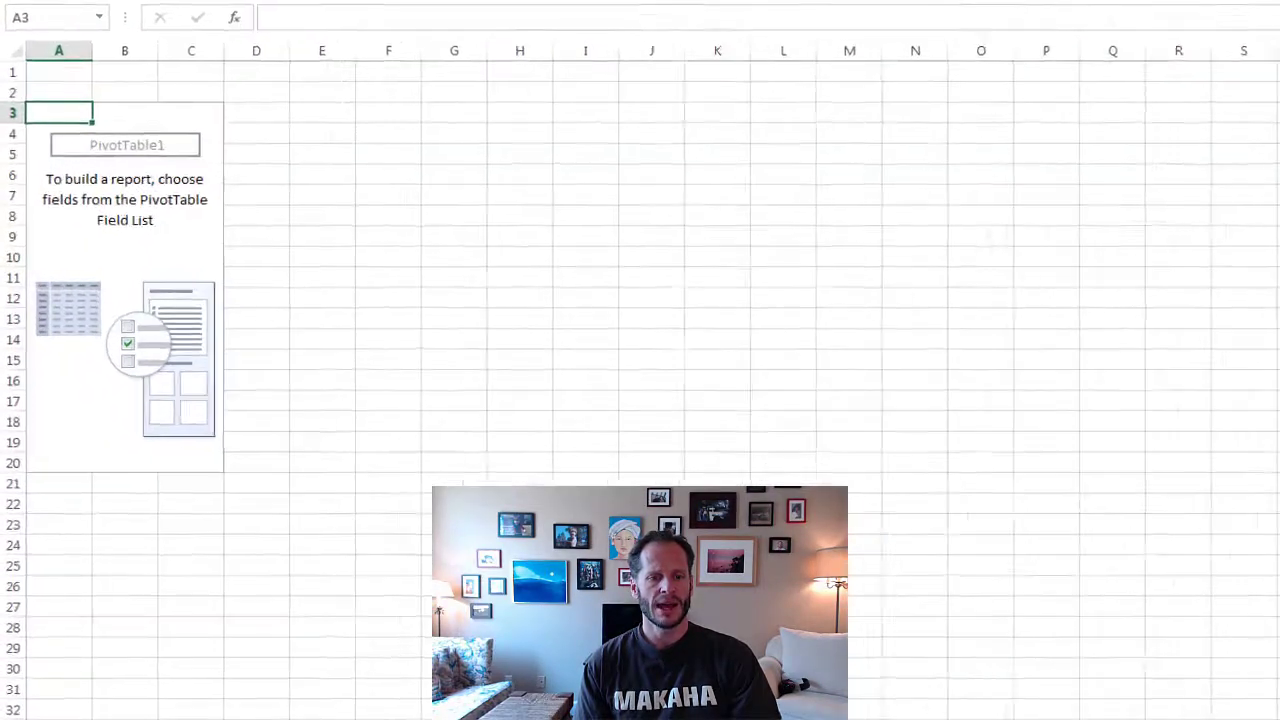
Step: Check the source columns on the sales data sheet, then place Salesperson in Rows and Total in Values on Sheet1
{"action": "left_click", "coordinate": [279, 676]}
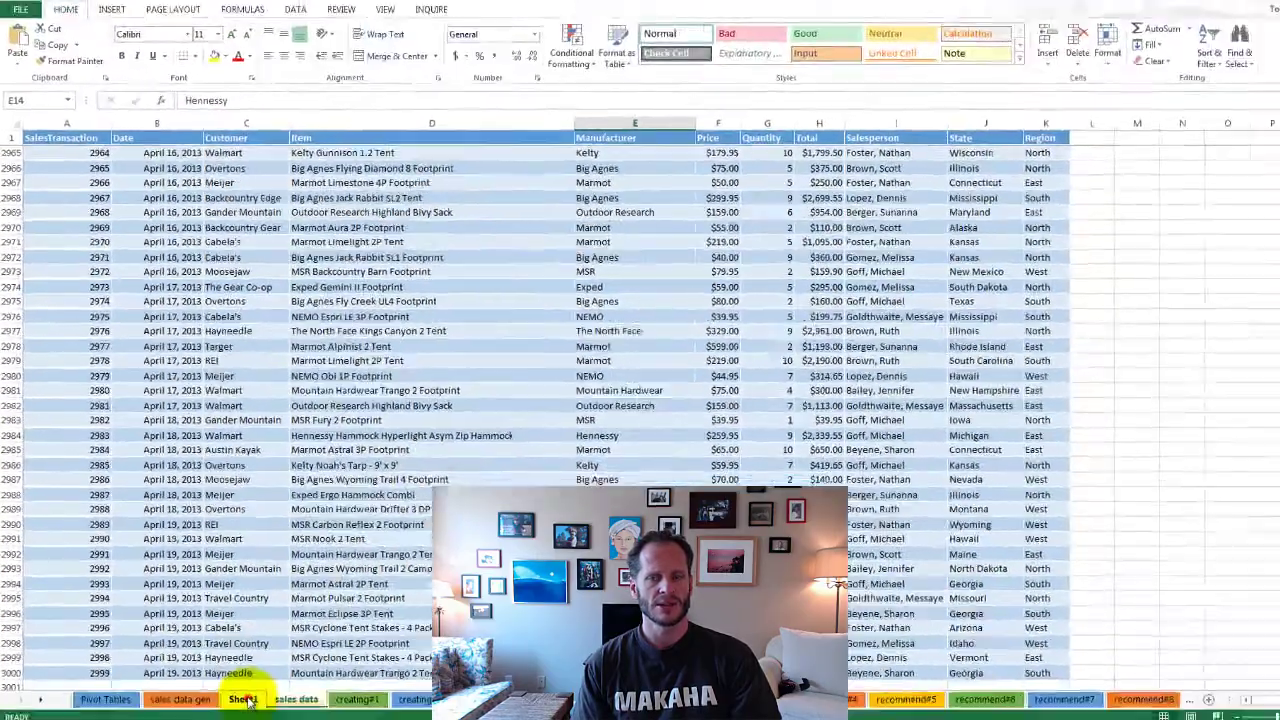
{"action": "left_click", "coordinate": [229, 676]}
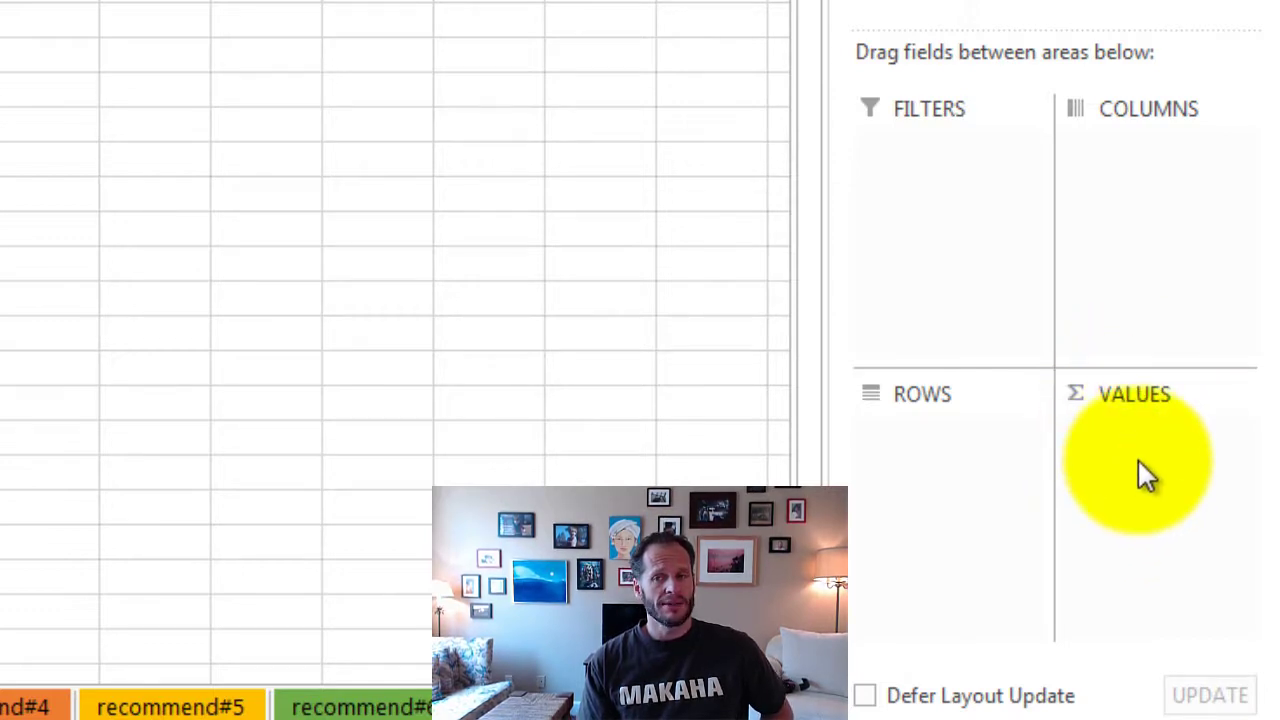
{"action": "left_click_drag", "start_coordinate": [1106, 120], "coordinate": [1105, 591]}
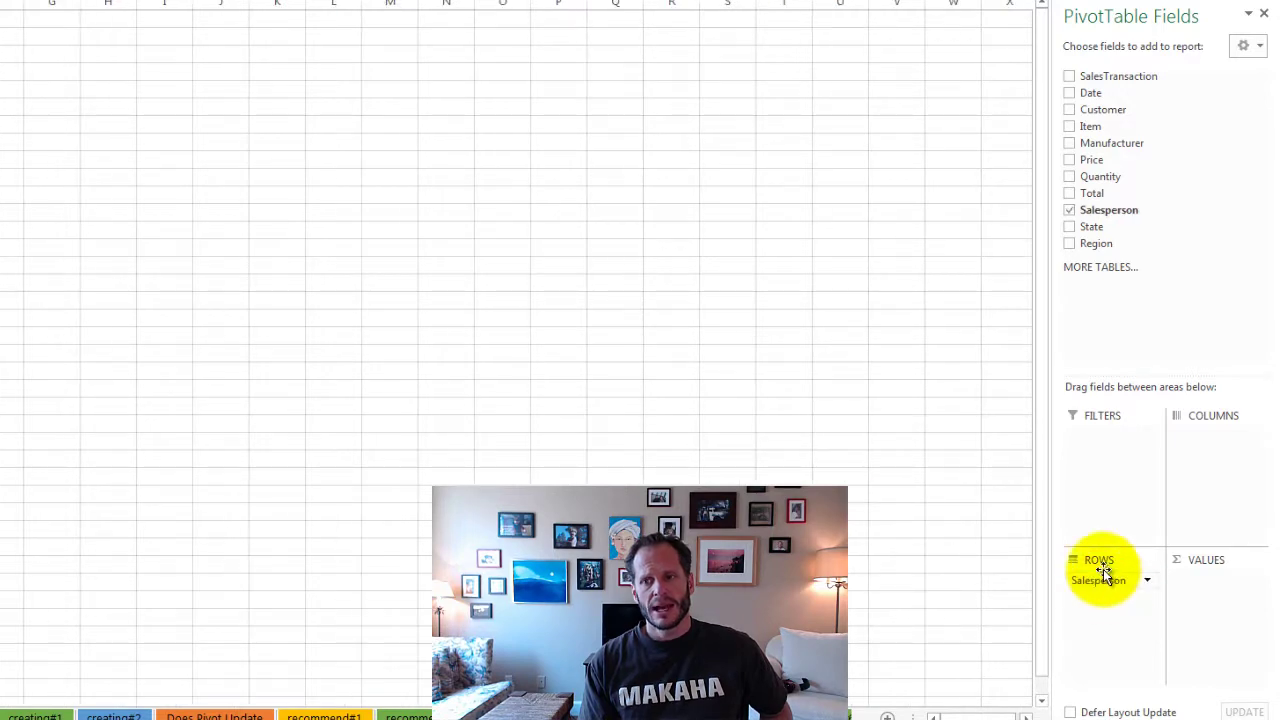
{"action": "left_click_drag", "start_coordinate": [1112, 194], "coordinate": [1214, 588]}
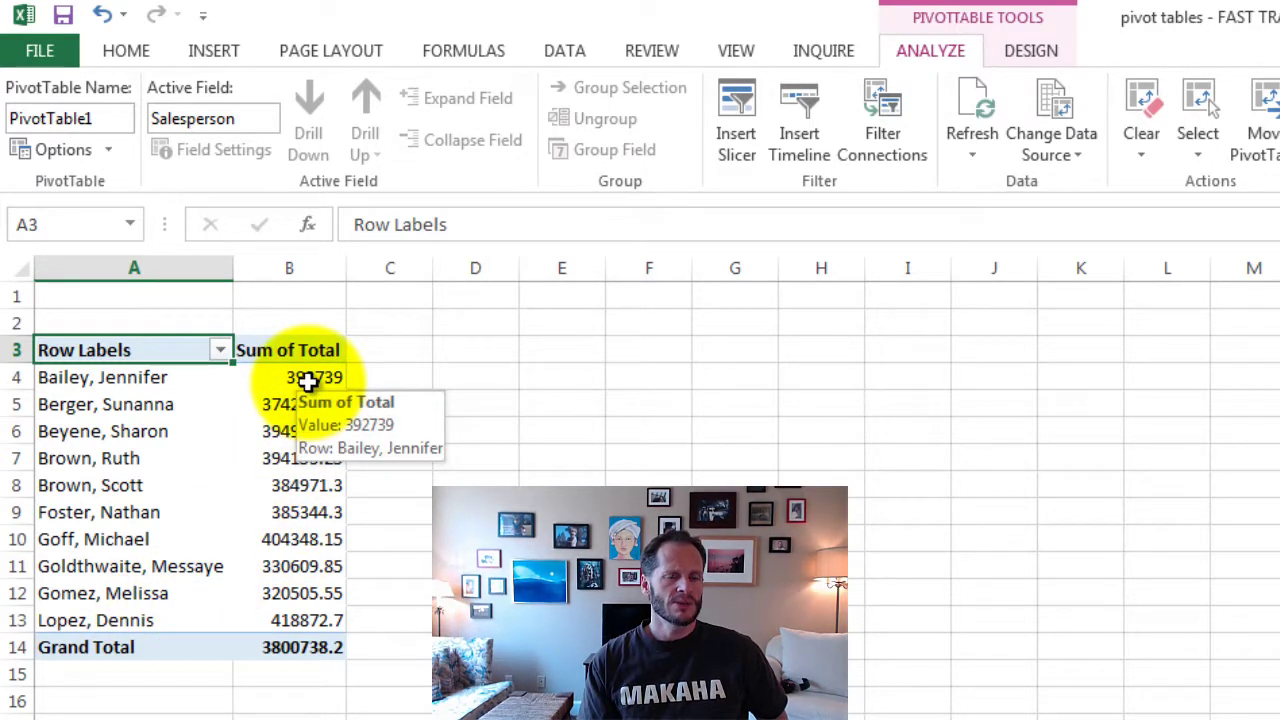
Step: Format the Sum of Total values as Currency with the $ symbol and 0 decimal places
{"action": "left_click", "coordinate": [308, 381]}
{"action": "right_click", "coordinate": [308, 380]}
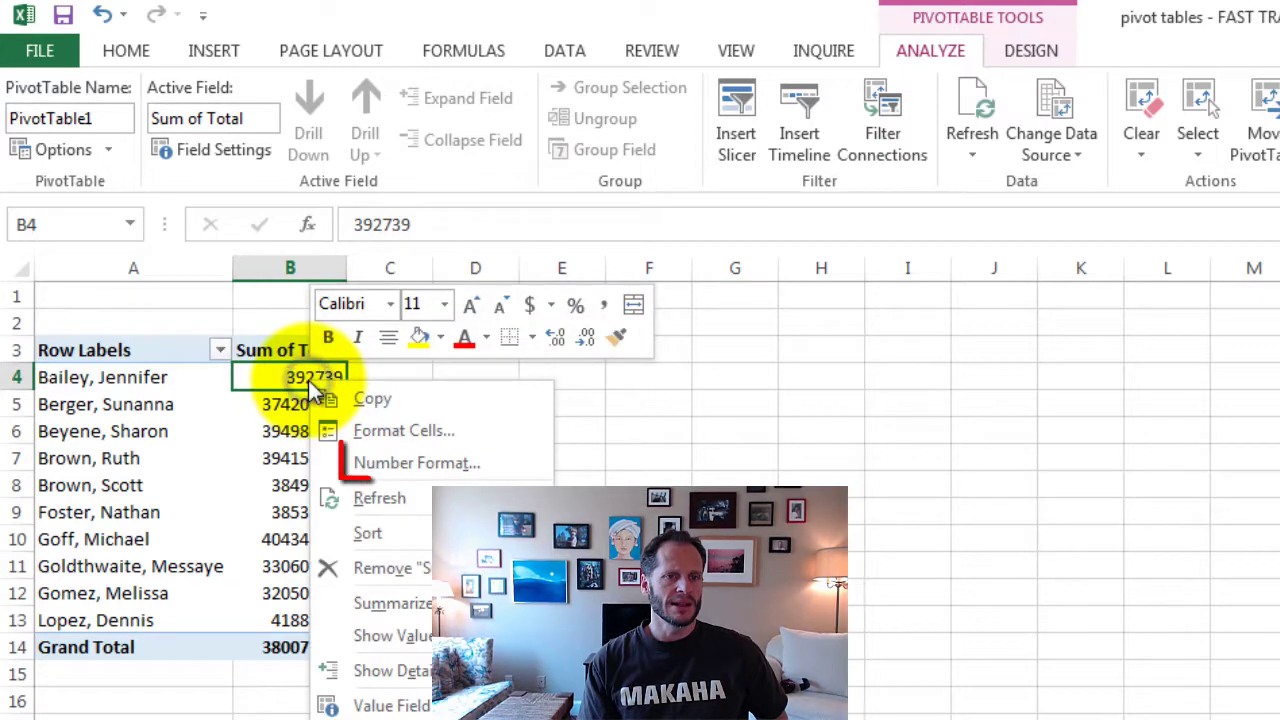
{"action": "left_click", "coordinate": [360, 468]}
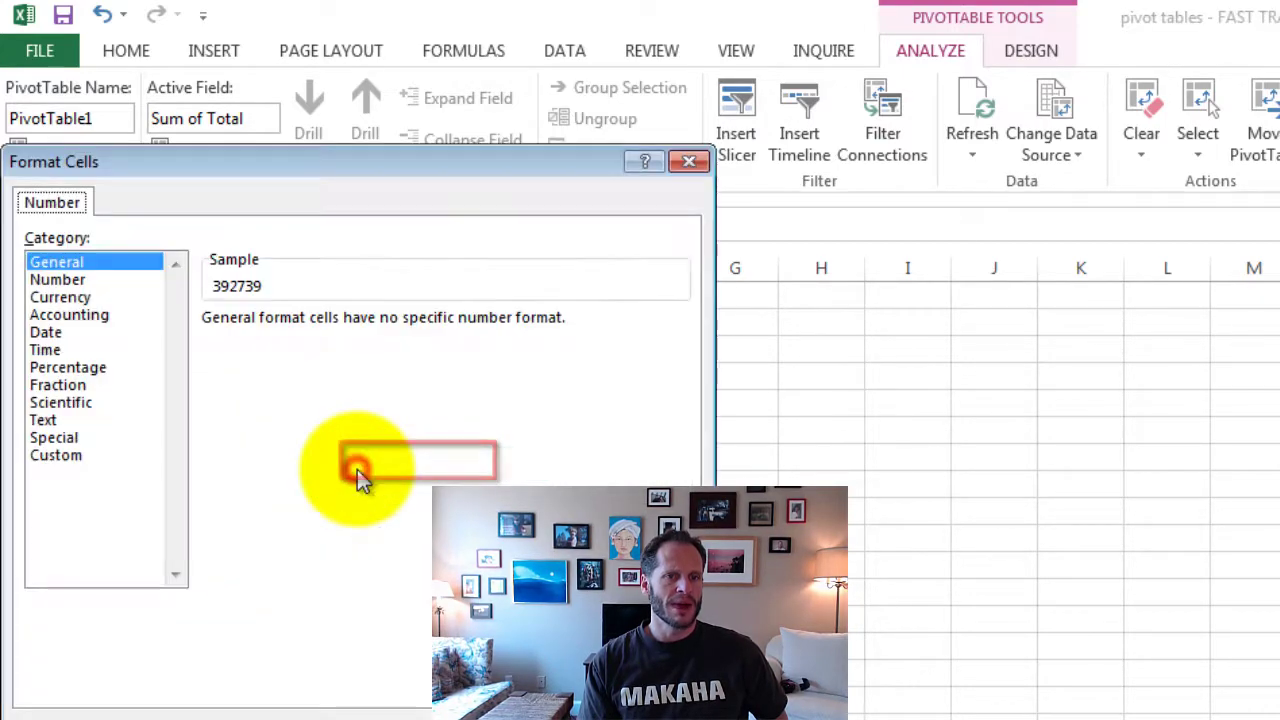
{"action": "left_click", "coordinate": [95, 298]}
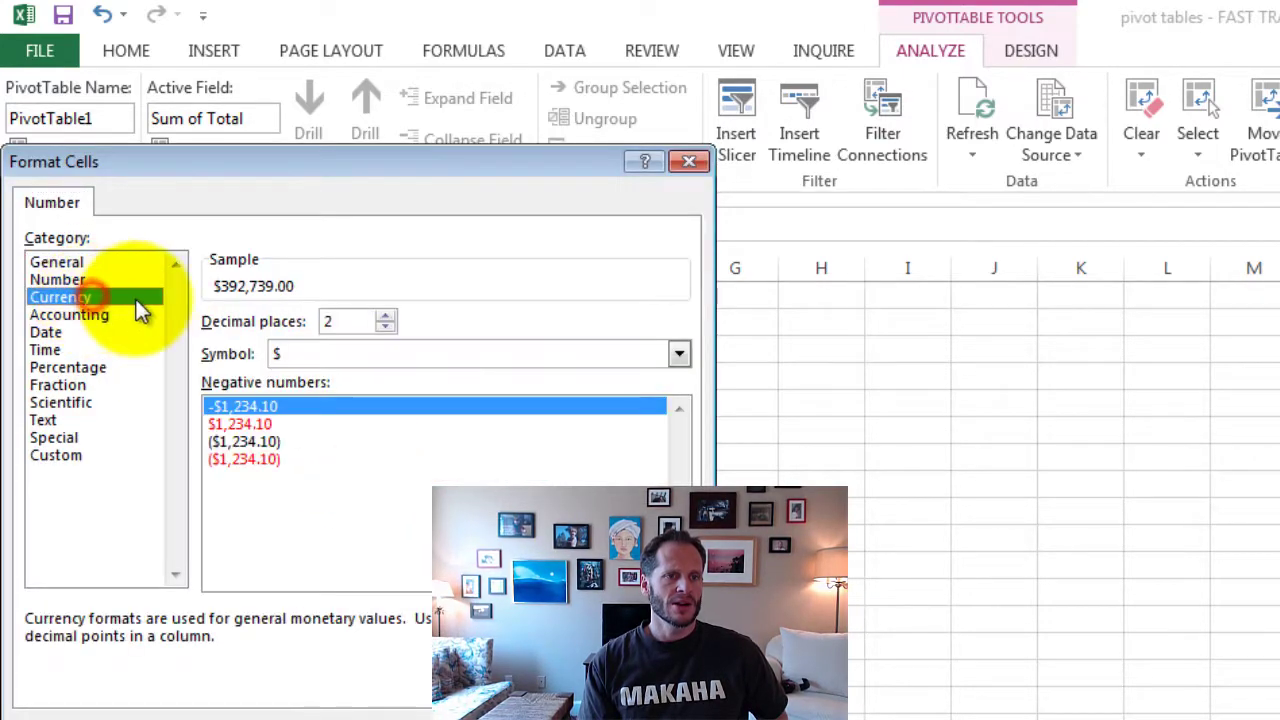
{"action": "left_click", "coordinate": [386, 327]}
{"action": "left_click", "coordinate": [386, 327]}
{"action": "key", "text": "Return"}
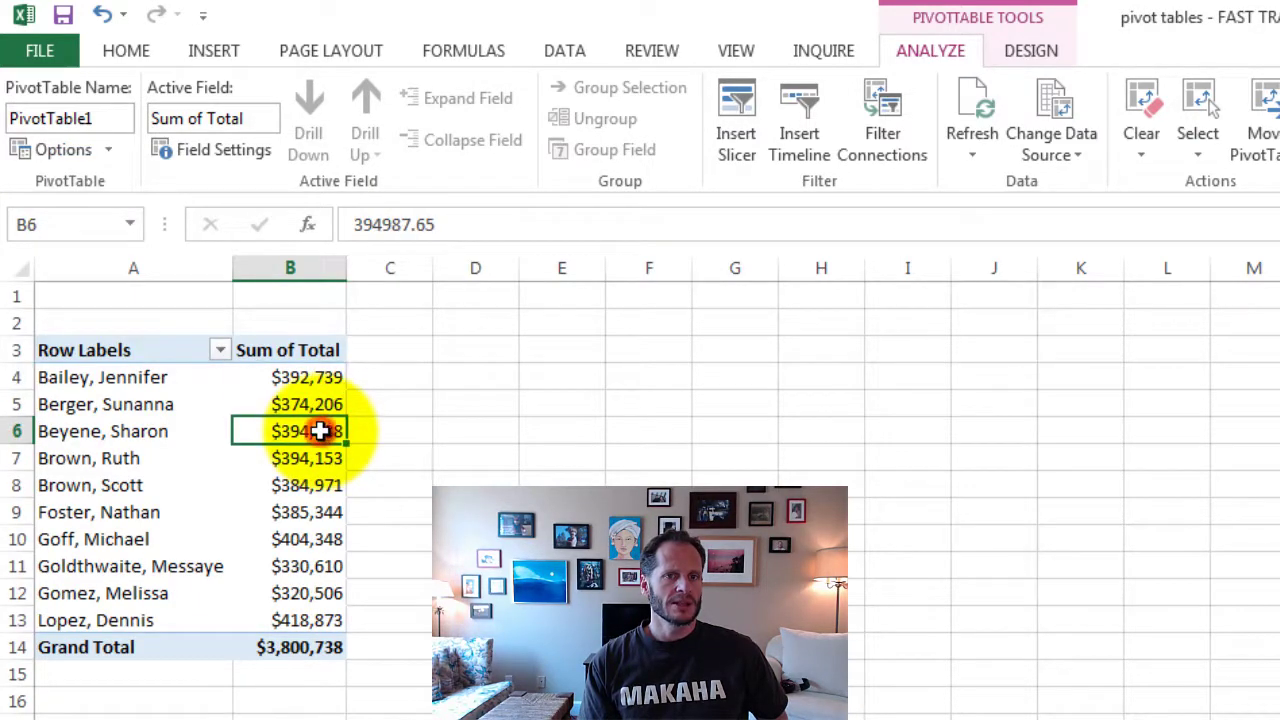
Step: Sort the salespeople by Sum of Total from smallest to largest, and select the lowest and highest rows for comparison
{"action": "left_click", "coordinate": [560, 48]}
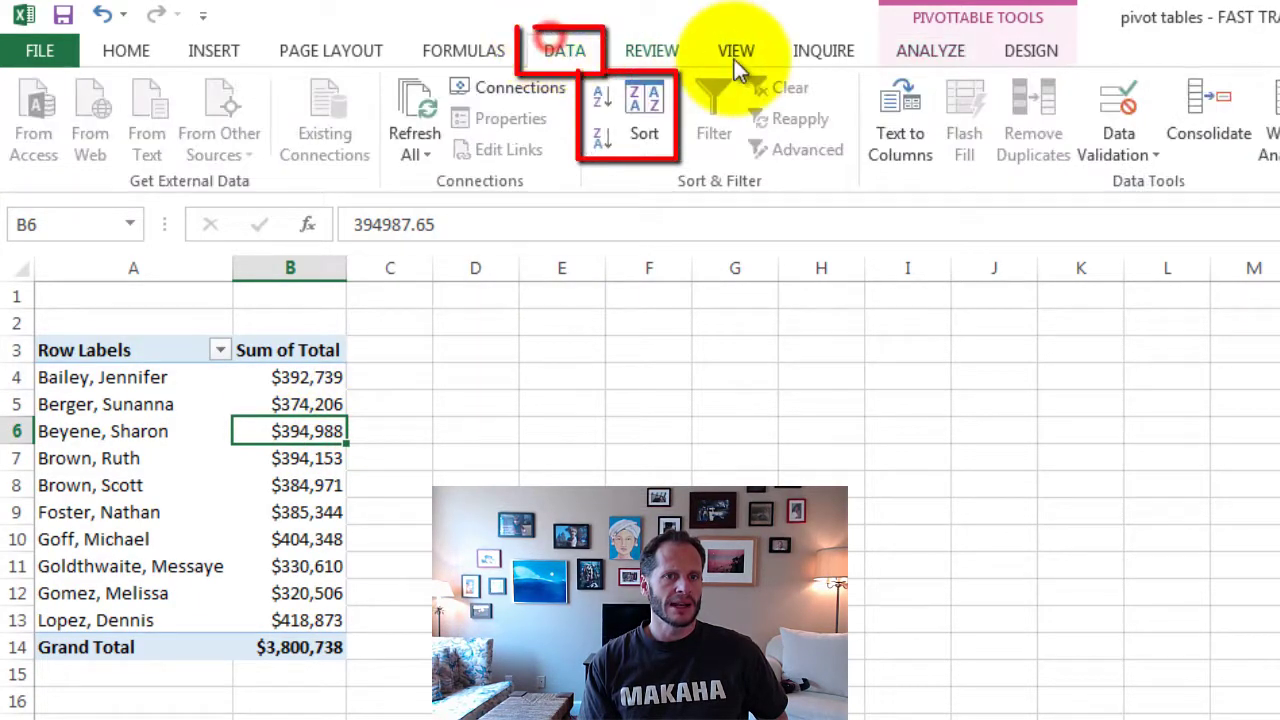
{"action": "left_click", "coordinate": [604, 100]}
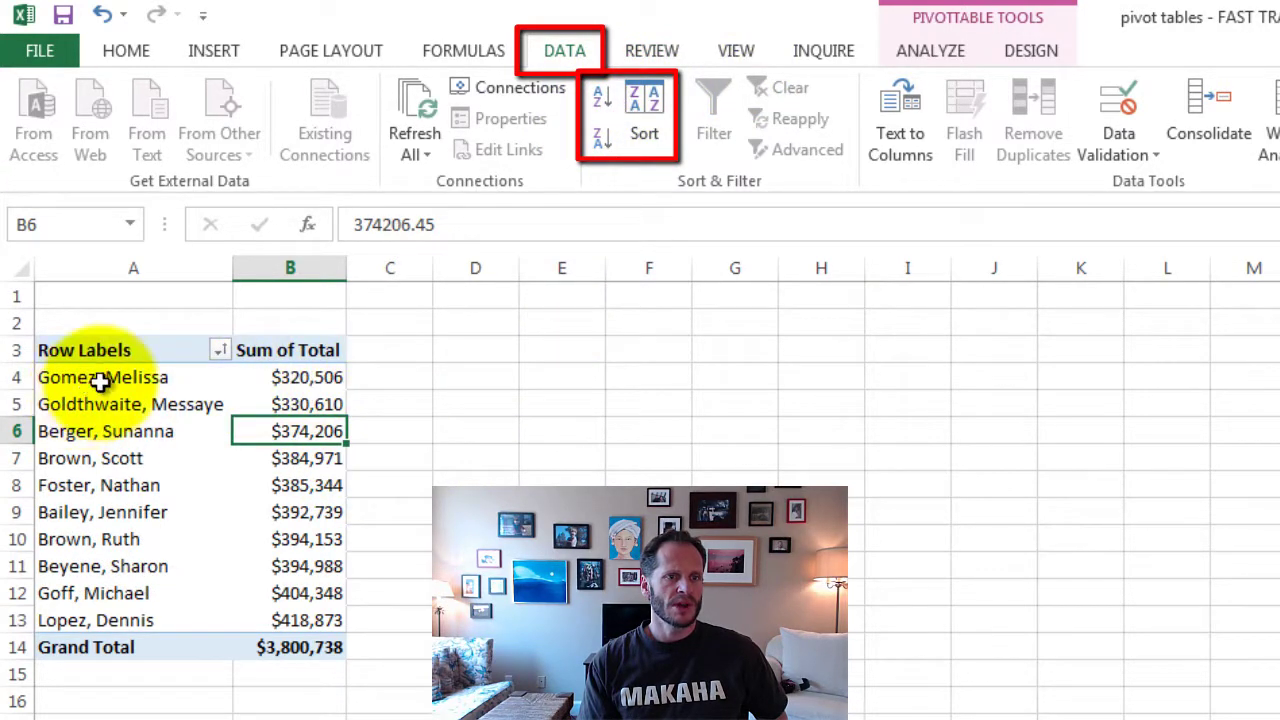
{"action": "left_click_drag", "start_coordinate": [97, 378], "coordinate": [289, 377]}
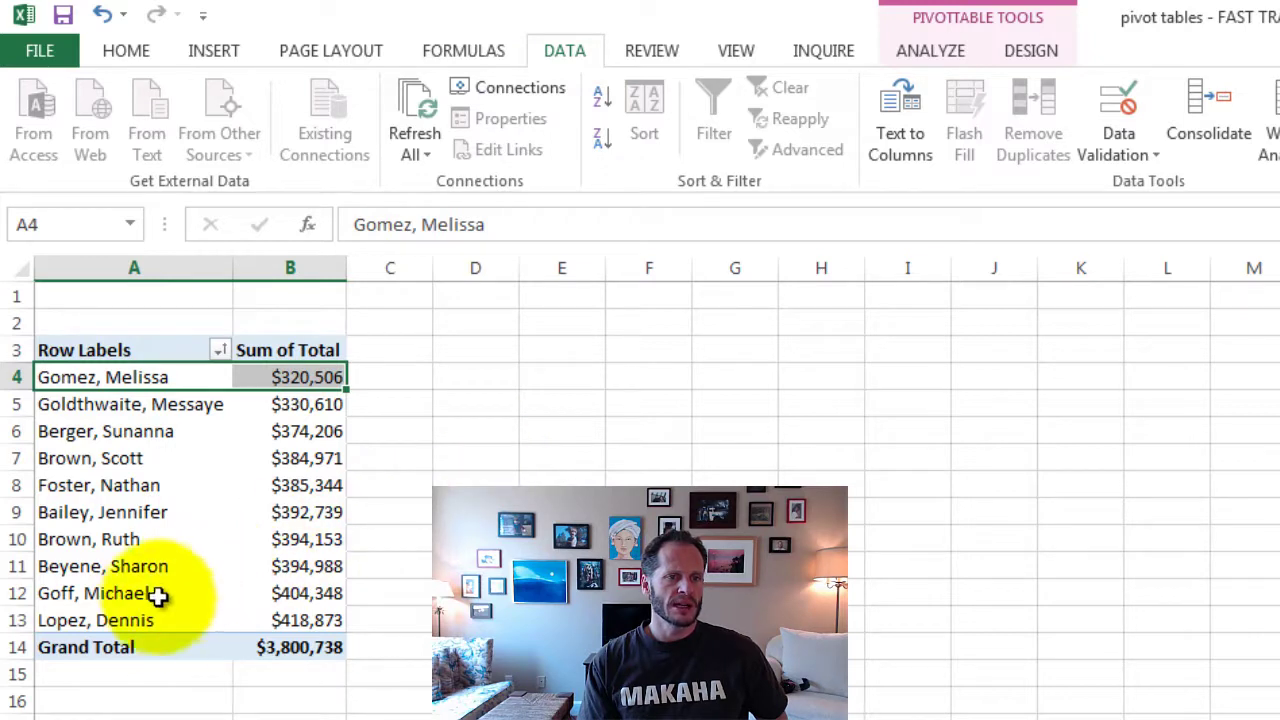
{"action": "left_click_drag", "start_coordinate": [78, 622], "coordinate": [300, 620]}
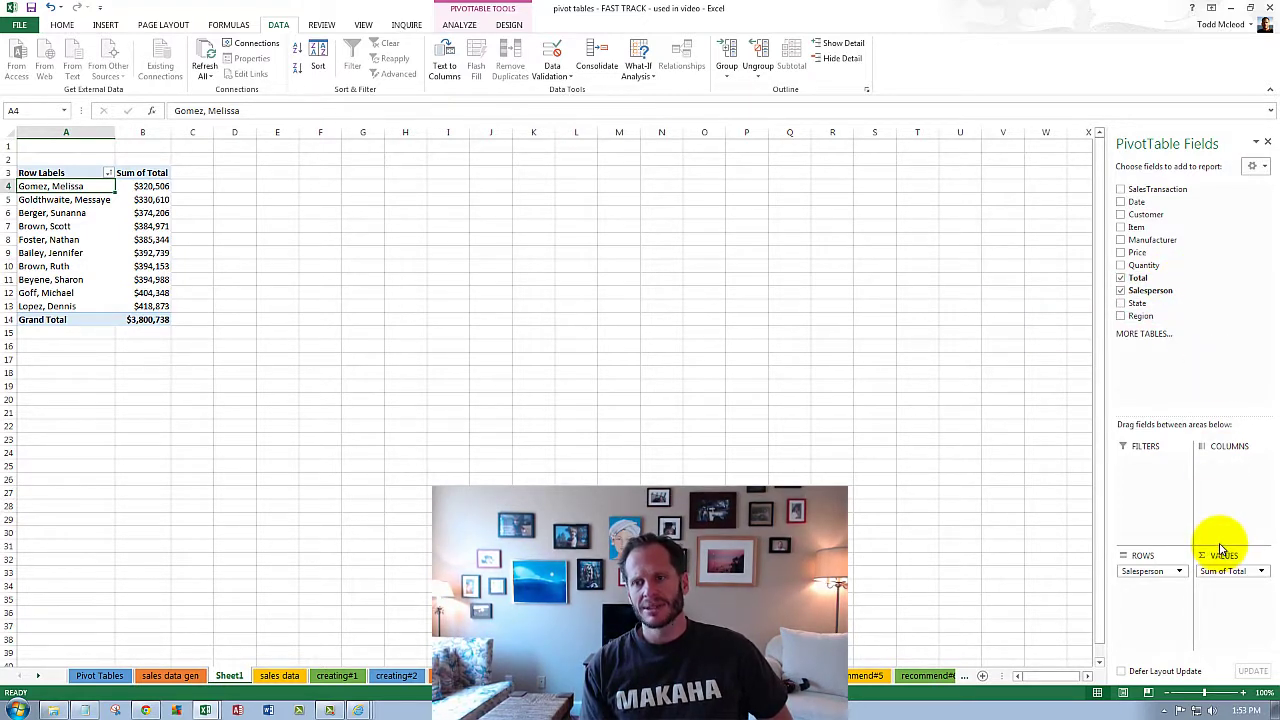
Step: Add Manufacturer to the PivotTable's columns with Item beneath it, and look across the resulting columns
{"action": "left_click_drag", "start_coordinate": [1168, 240], "coordinate": [1215, 310]}
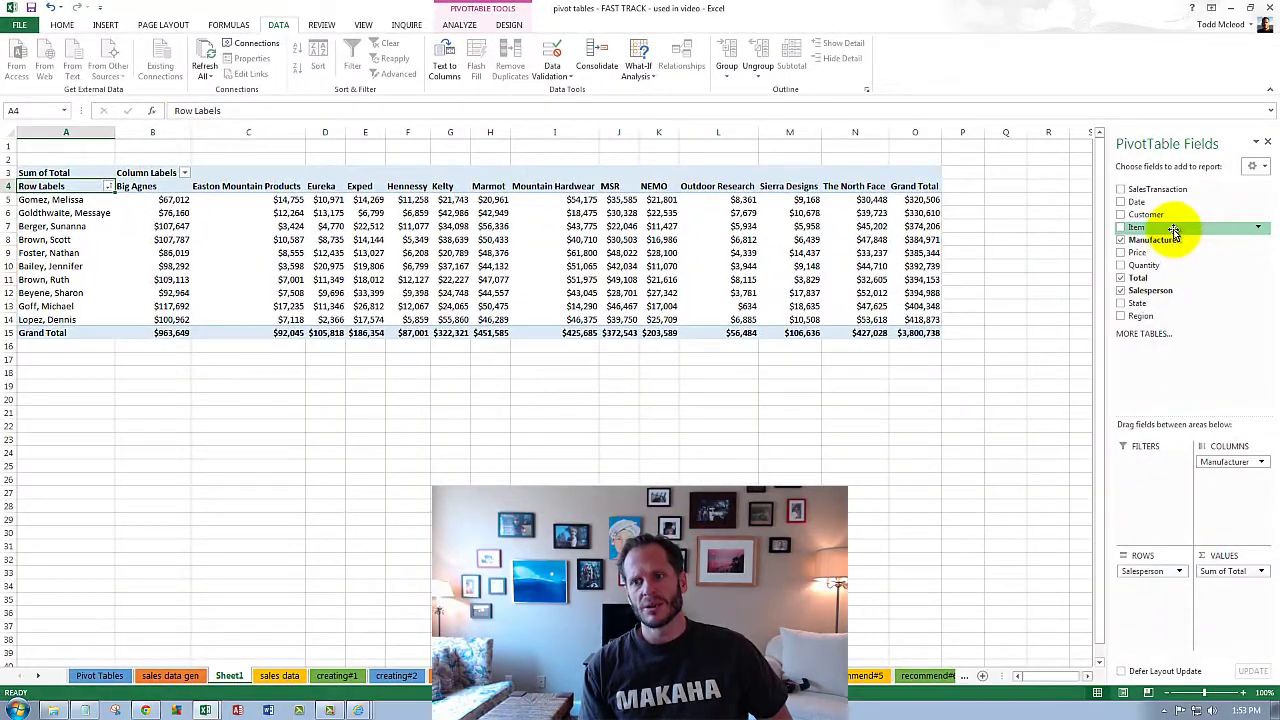
{"action": "left_click_drag", "start_coordinate": [1172, 230], "coordinate": [1237, 482]}
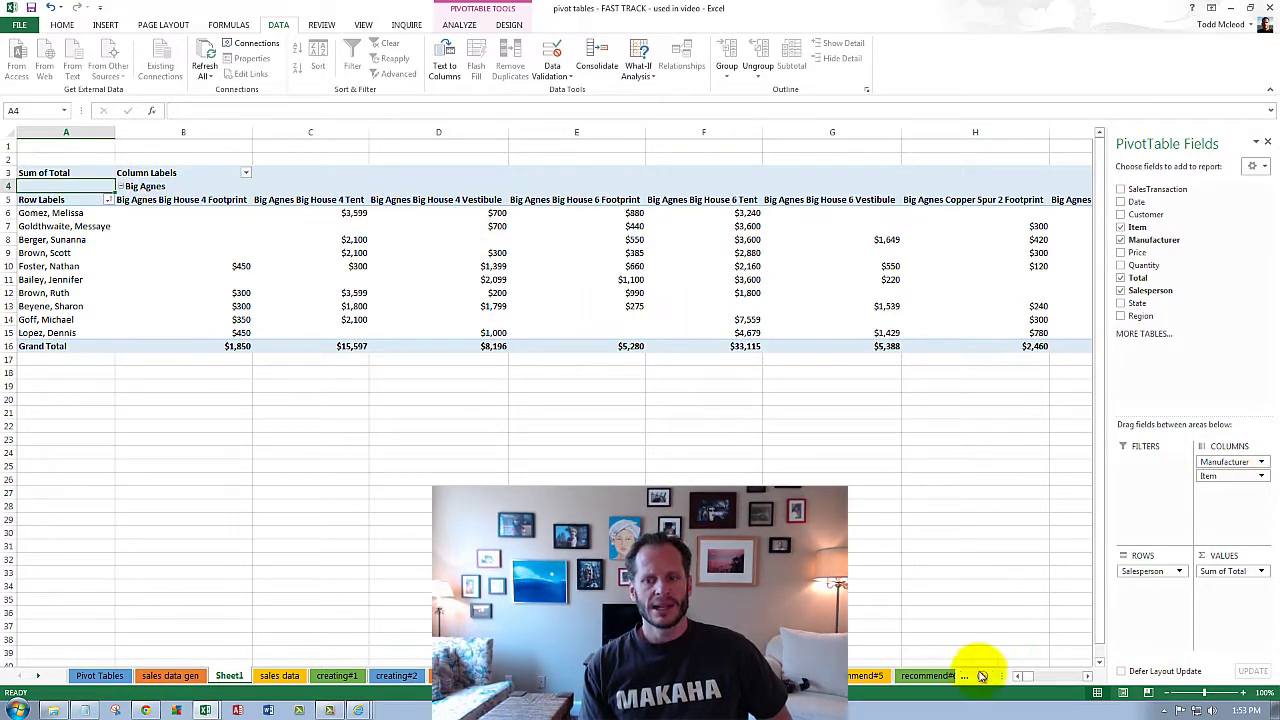
{"action": "left_click_drag", "start_coordinate": [1029, 676], "coordinate": [1043, 682]}
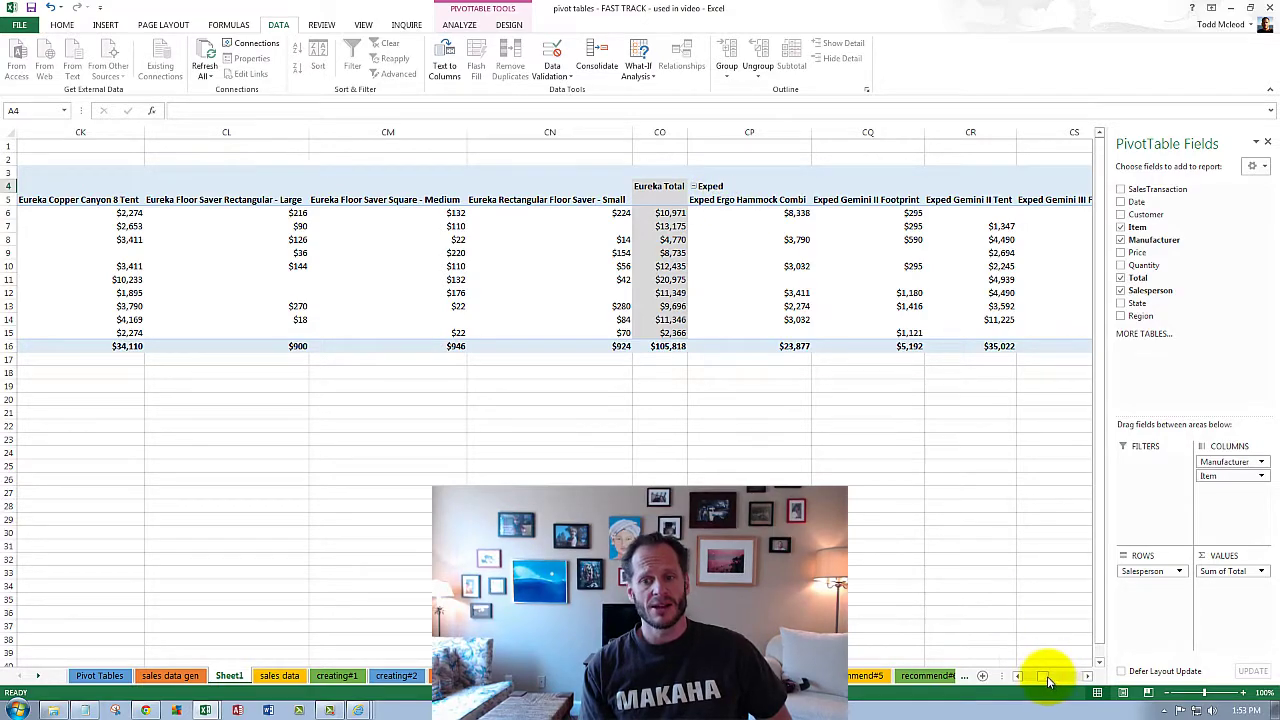
{"action": "left_click_drag", "start_coordinate": [1048, 682], "coordinate": [1017, 680]}
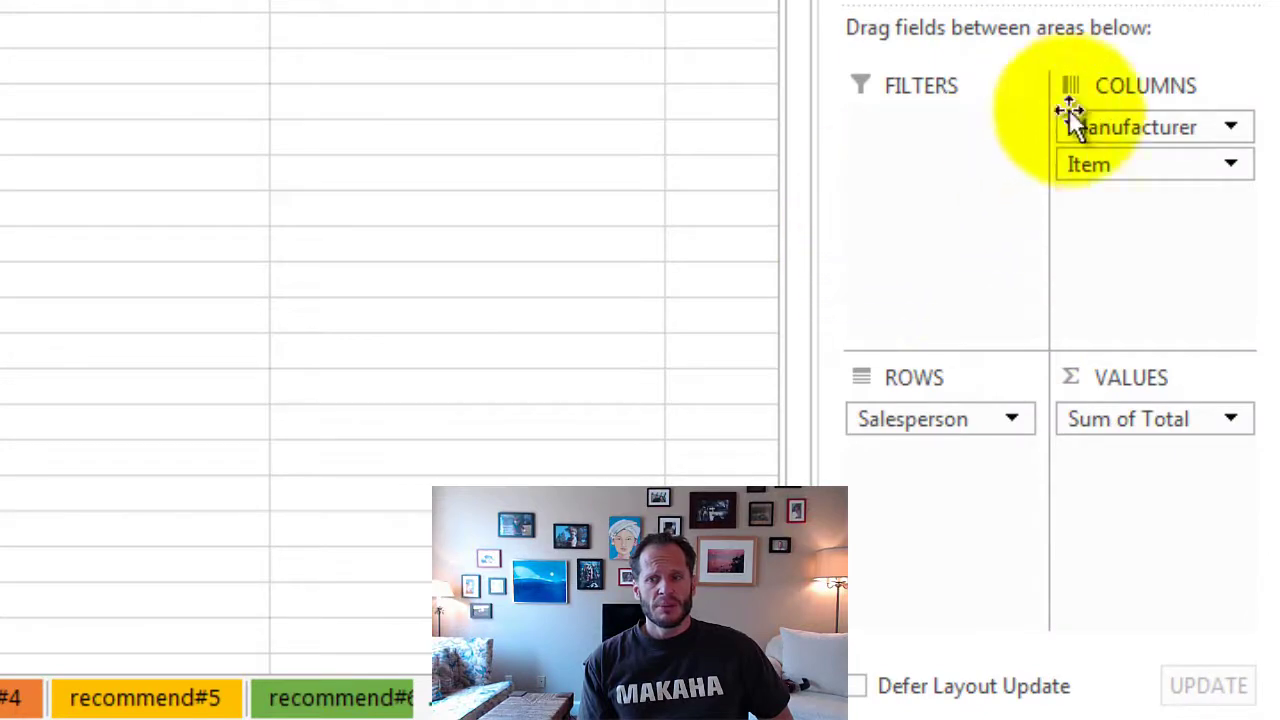
Step: Rearrange the PivotTable so that Manufacturer and Item are nested in Rows and Salesperson is in Columns
{"action": "left_click_drag", "start_coordinate": [1100, 164], "coordinate": [912, 548]}
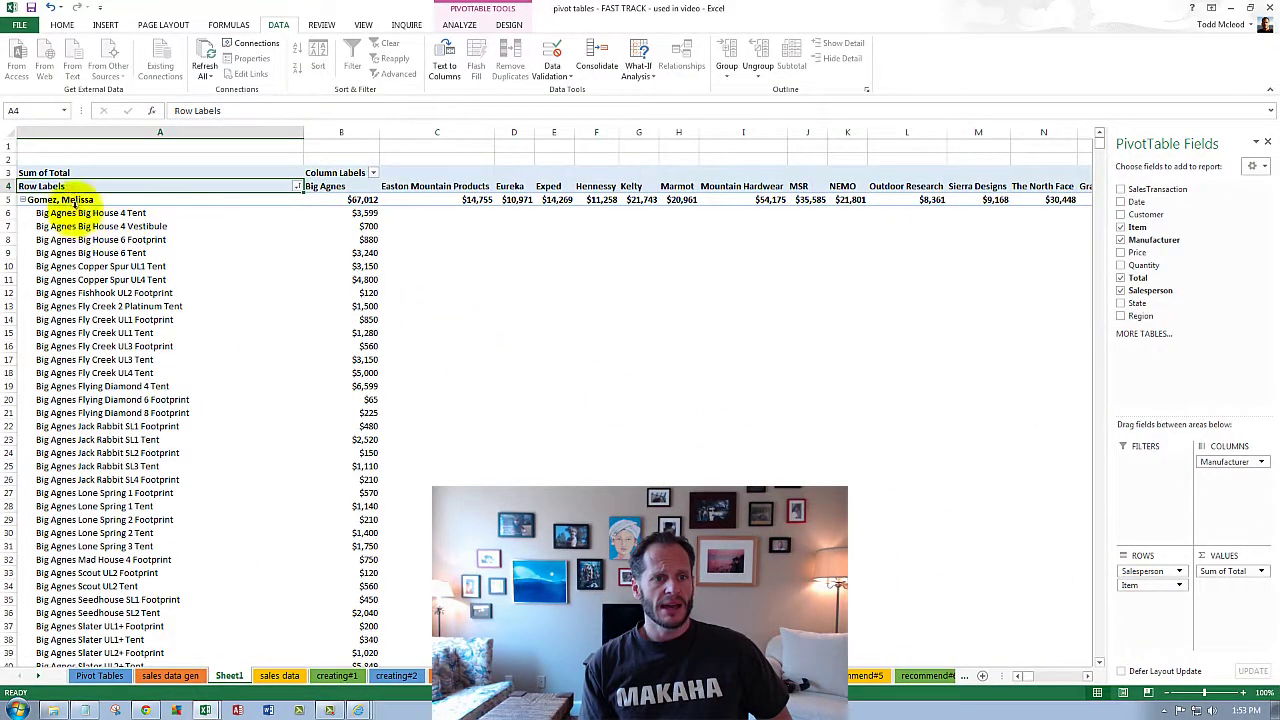
{"action": "mouse_move", "coordinate": [1222, 465]}
{"action": "left_mouse_down"}
{"action": "mouse_move", "coordinate": [1157, 597]}
{"action": "mouse_move", "coordinate": [1157, 575]}
{"action": "mouse_move", "coordinate": [1228, 463]}
{"action": "left_mouse_up"}
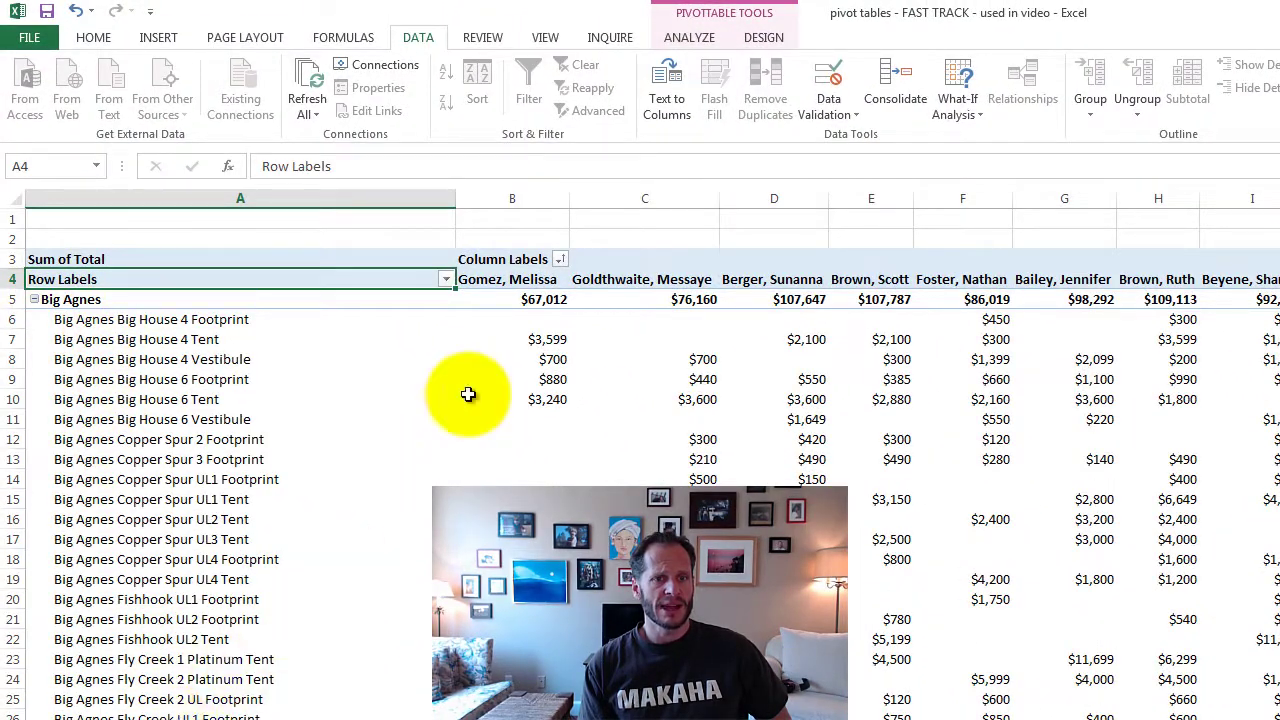
Step: Collapse the item lists of Big Agnes, Easton Mountain Products, Eureka, Exped, Hennessy and Kelty one by one
{"action": "left_click", "coordinate": [35, 302]}
{"action": "left_click", "coordinate": [34, 300]}
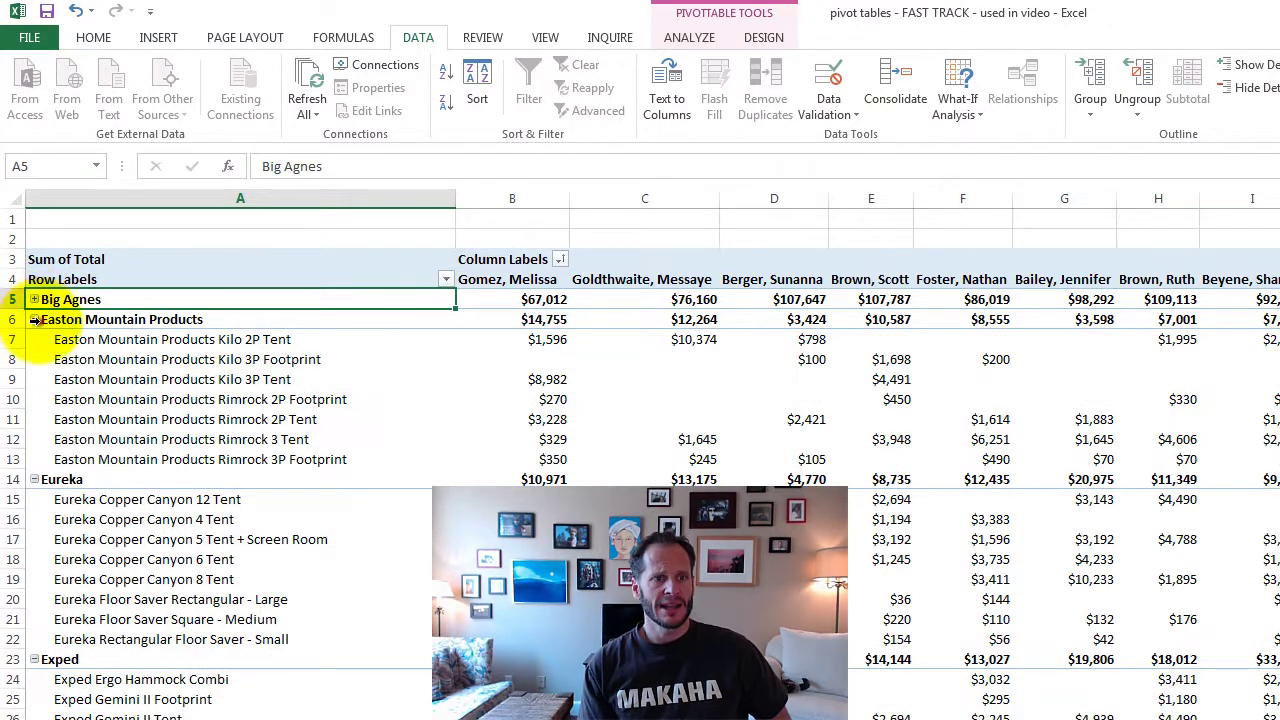
{"action": "left_click", "coordinate": [35, 319]}
{"action": "left_click", "coordinate": [34, 319]}
{"action": "left_click", "coordinate": [36, 340]}
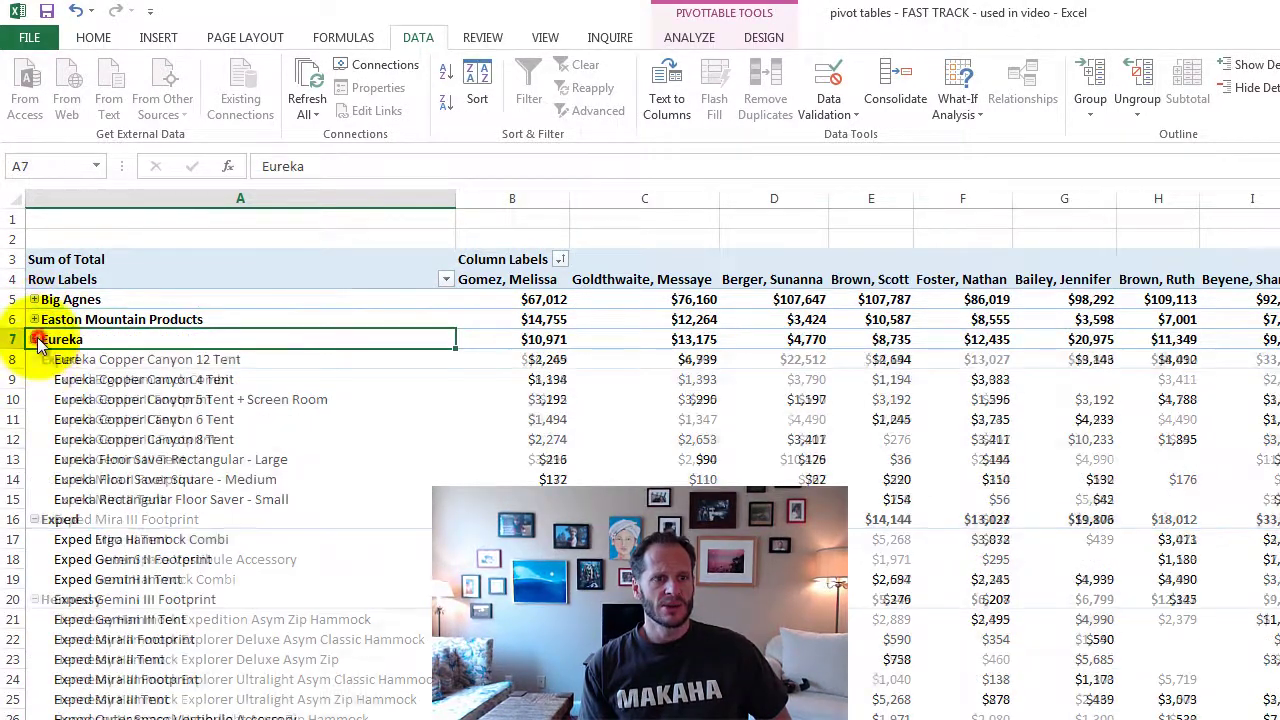
{"action": "left_click", "coordinate": [34, 339]}
{"action": "left_click", "coordinate": [36, 360]}
{"action": "left_click", "coordinate": [34, 359]}
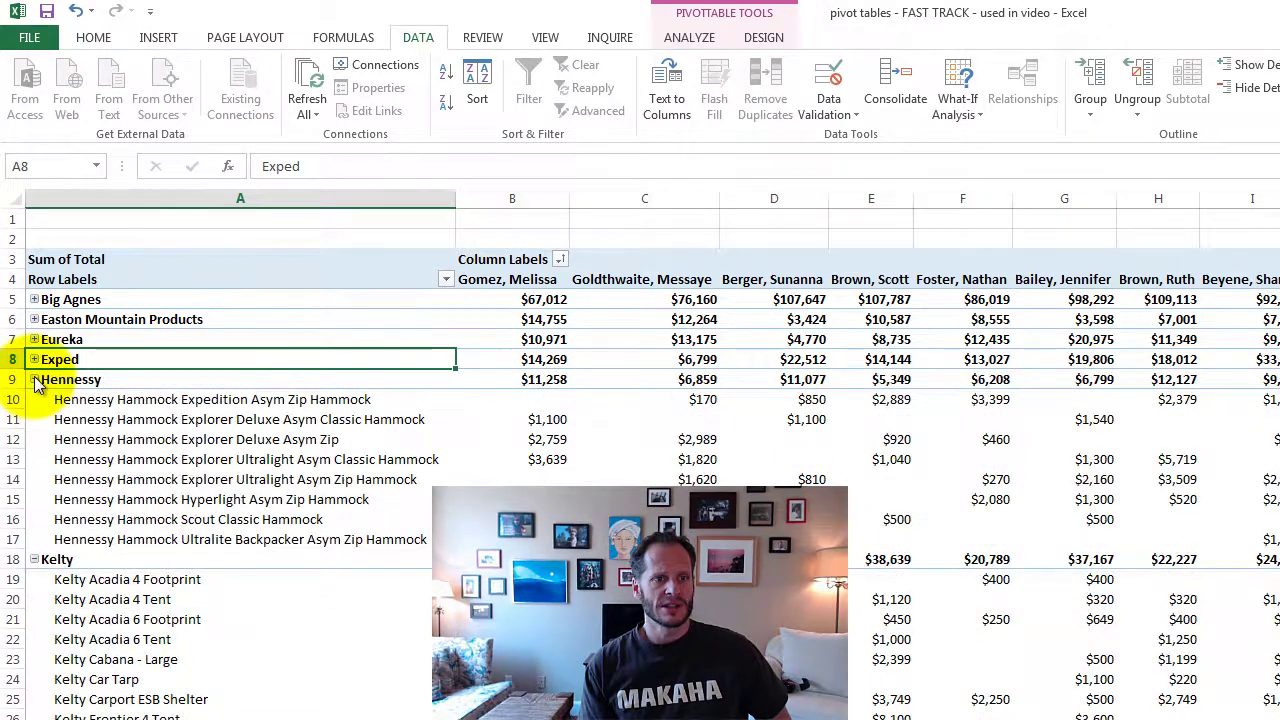
{"action": "left_click", "coordinate": [36, 380]}
{"action": "left_click", "coordinate": [34, 379]}
{"action": "left_click", "coordinate": [36, 400]}
{"action": "left_click", "coordinate": [34, 399]}
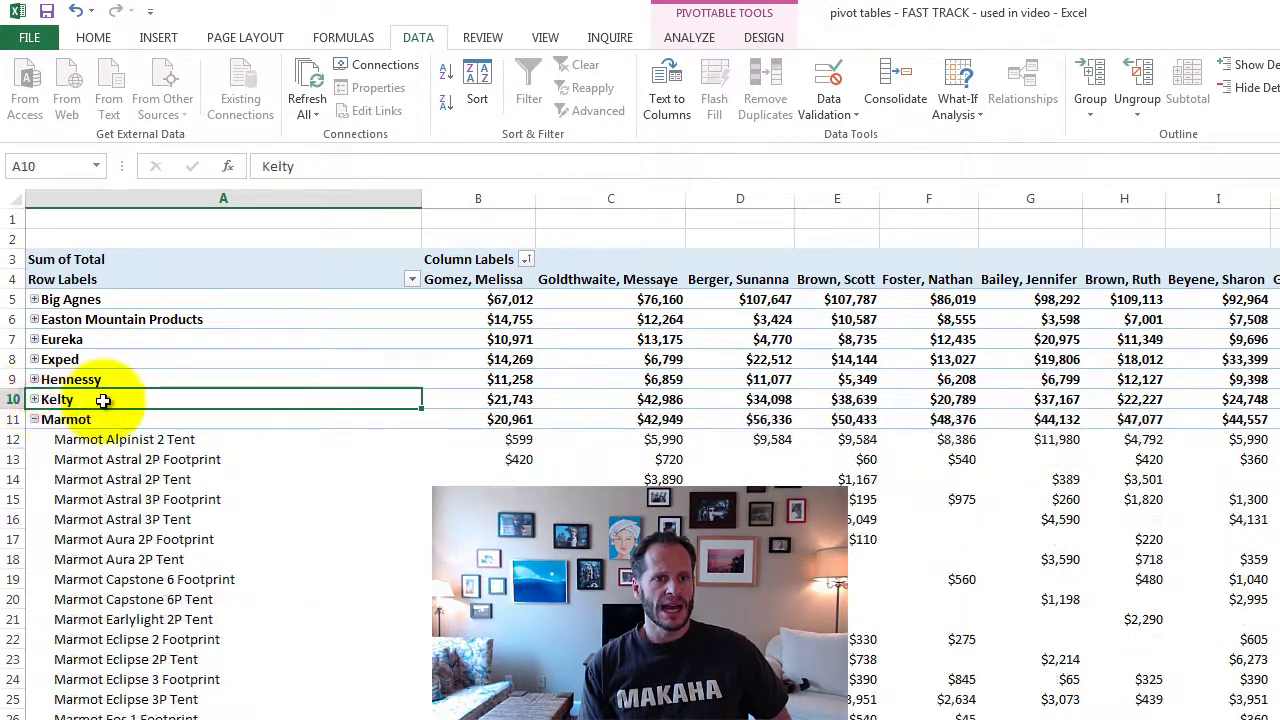
Step: Collapse the entire Manufacturer field at once, and expand only Exped to show its items
{"action": "left_click", "coordinate": [690, 38]}
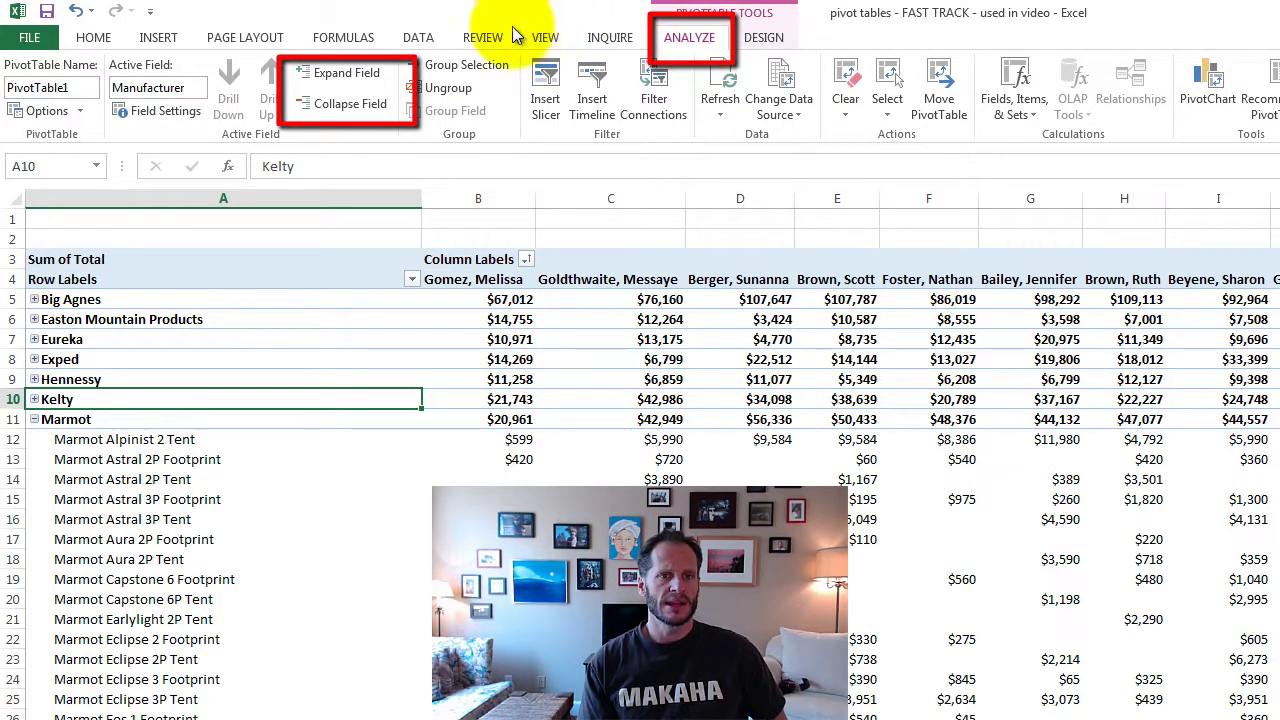
{"action": "left_click", "coordinate": [351, 105]}
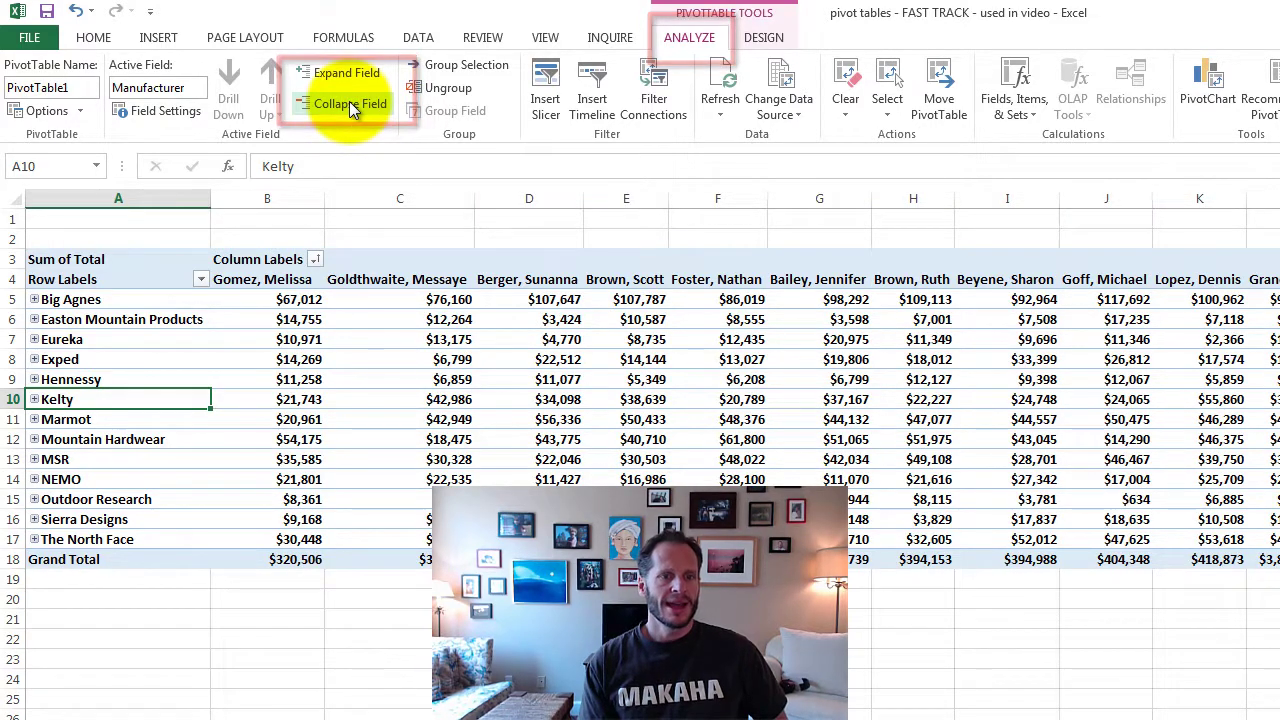
{"action": "left_click", "coordinate": [34, 399]}
{"action": "left_click", "coordinate": [35, 400]}
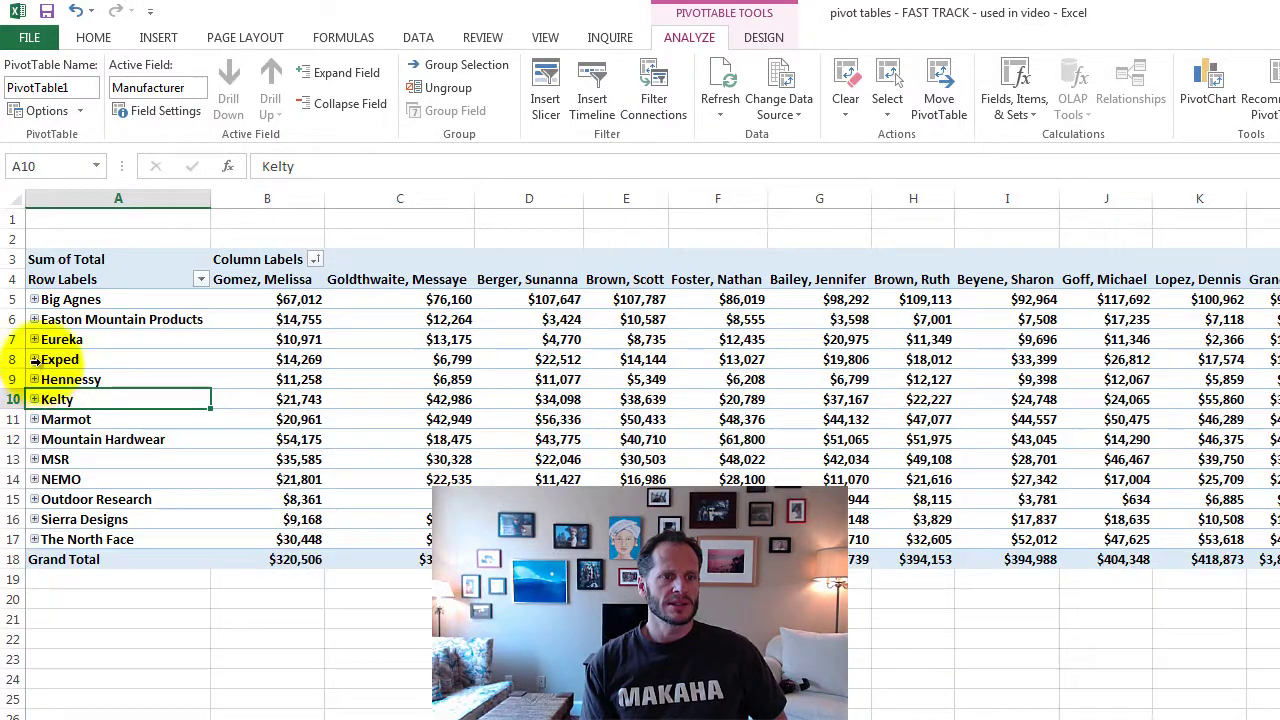
{"action": "left_click", "coordinate": [34, 360]}
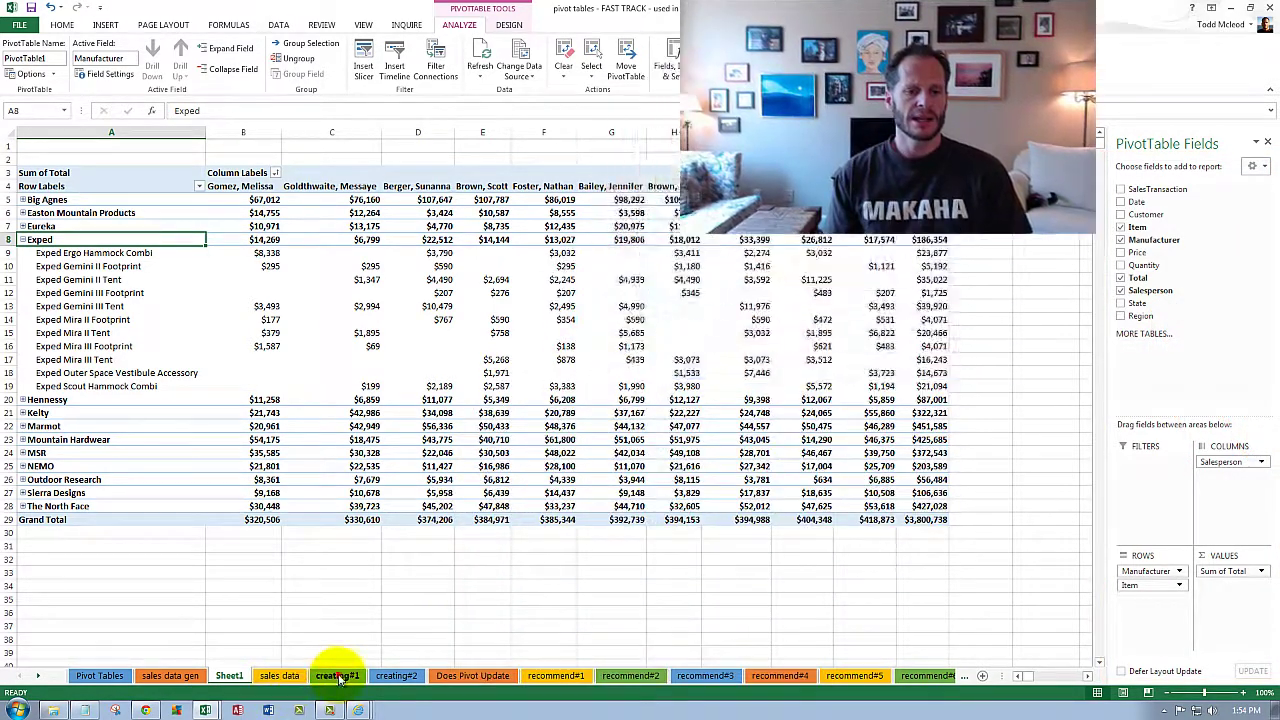
Step: Open the creating#2 worksheet and select a Sum of Total value in its PivotTable to show the PivotTable fields
{"action": "left_click", "coordinate": [337, 677]}
{"action": "left_click", "coordinate": [389, 677]}
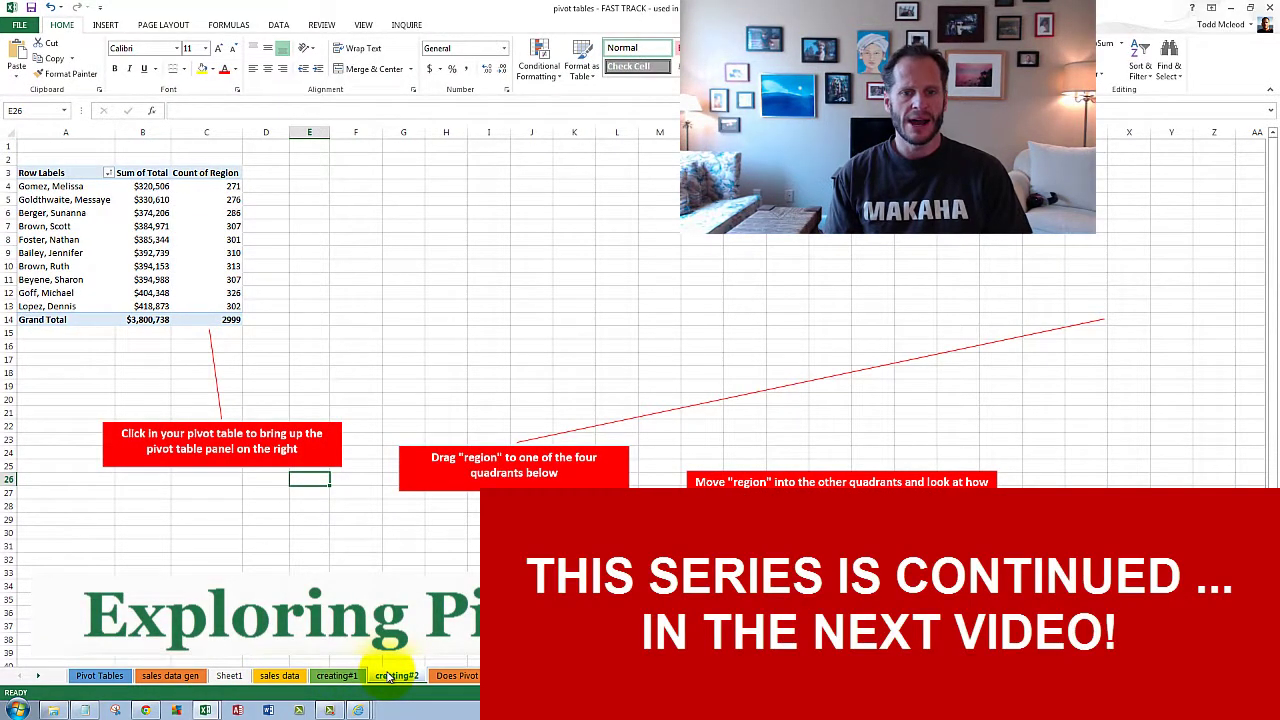
{"action": "left_click", "coordinate": [166, 265]}
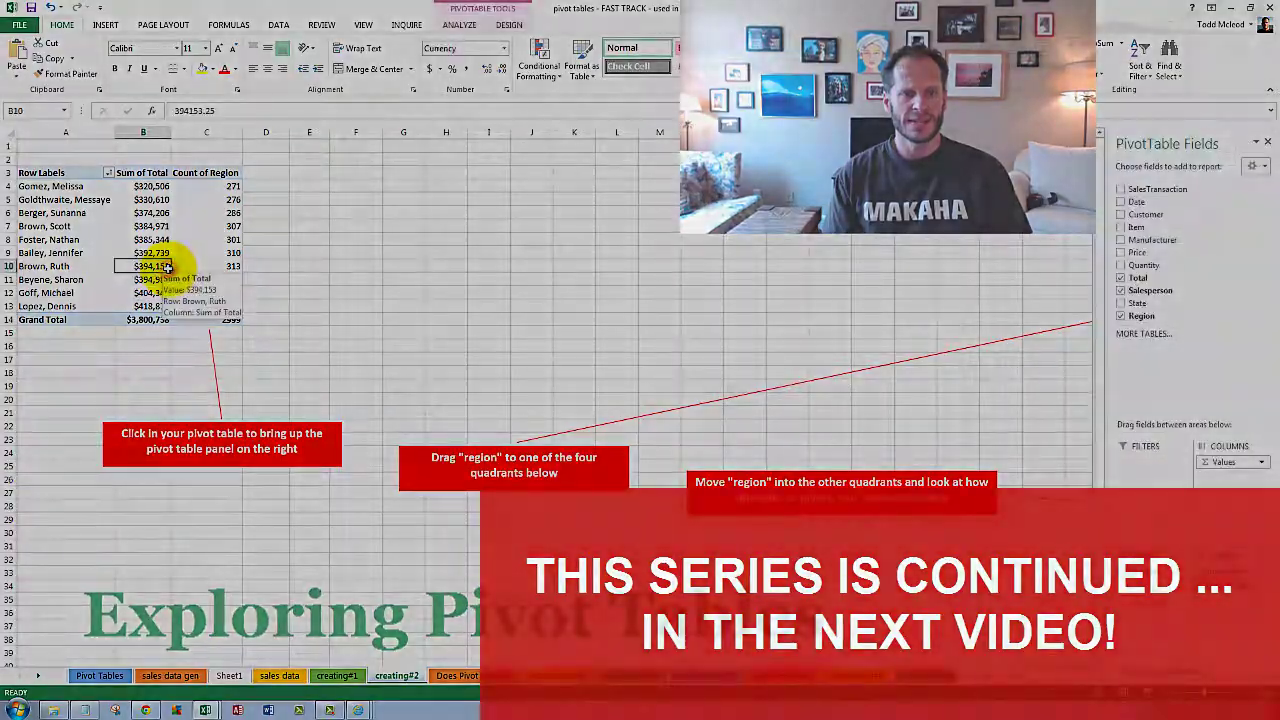